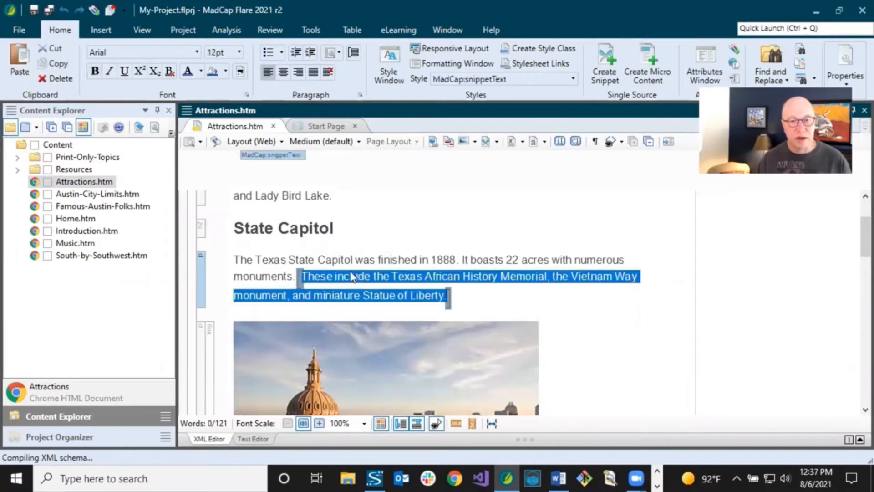
Locate the Monuments.flsnp snippet file in the Snippets folder under the project's Resources.
{"action": "left_click", "coordinate": [348, 259]}
{"action": "left_click", "coordinate": [17, 169]}
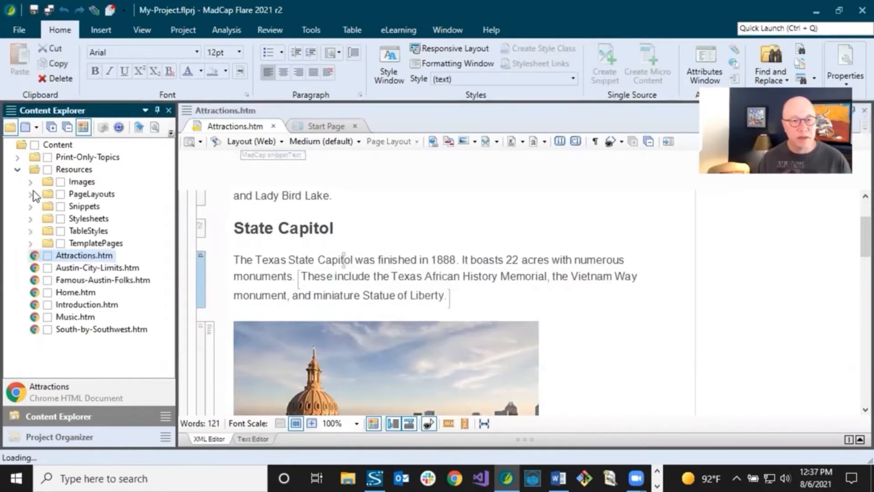
{"action": "left_click", "coordinate": [31, 206]}
{"action": "left_click", "coordinate": [93, 219]}
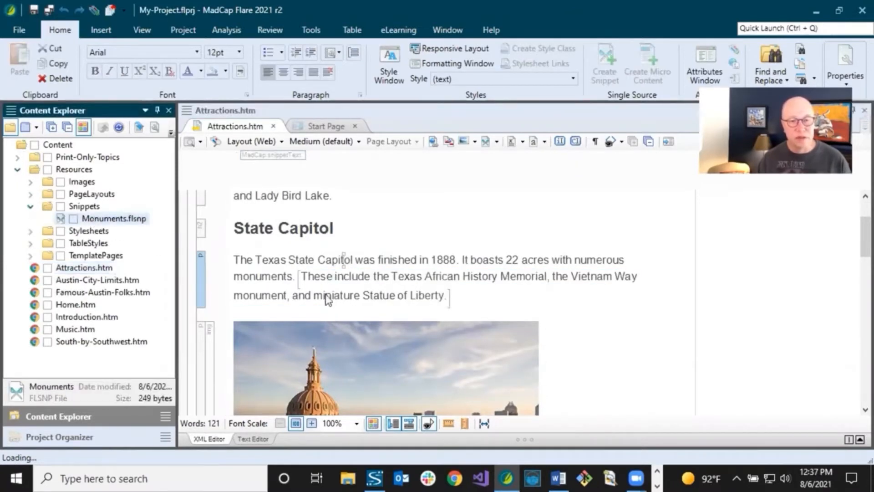
{"action": "left_click", "coordinate": [314, 260]}
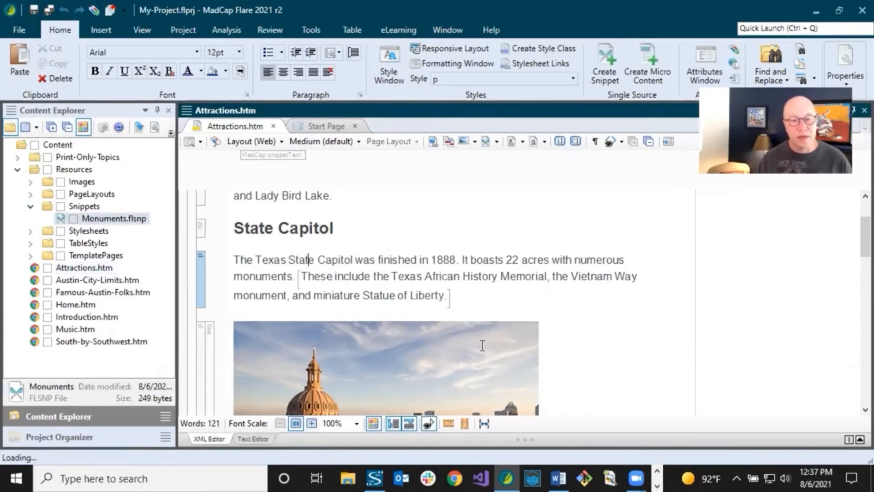
Mark the Zilker Park heading and its paragraph in Attractions.htm as locked elements and save the topic.
{"action": "scroll", "coordinate": [408, 309], "scroll_direction": "down", "scroll_amount": 6}
{"action": "scroll", "coordinate": [482, 344], "scroll_direction": "down", "scroll_amount": 3}
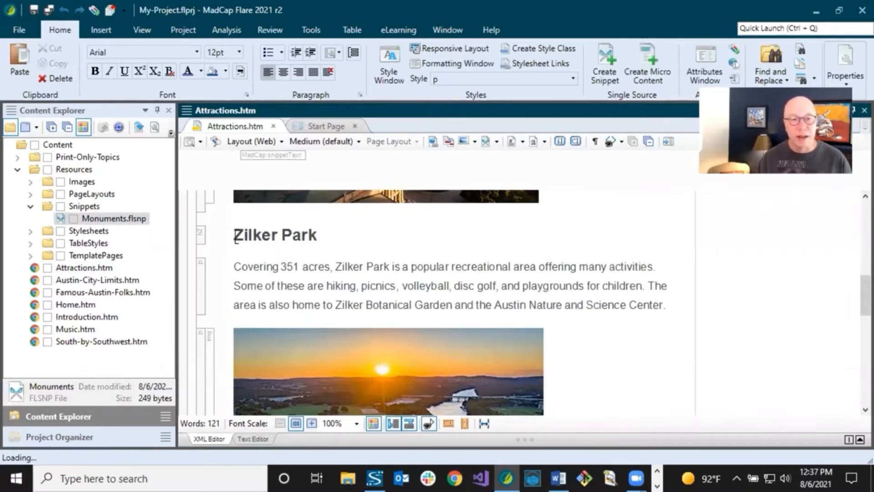
{"action": "left_click_drag", "start_coordinate": [235, 233], "coordinate": [665, 304]}
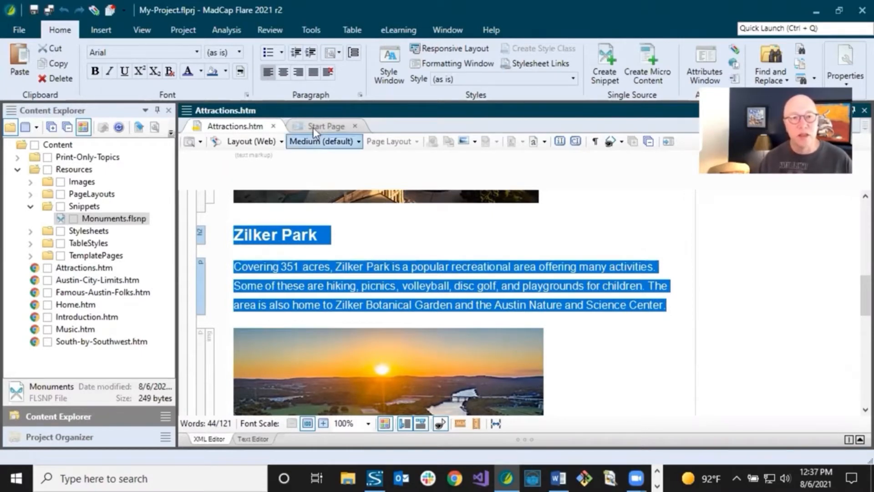
{"action": "left_click", "coordinate": [269, 31]}
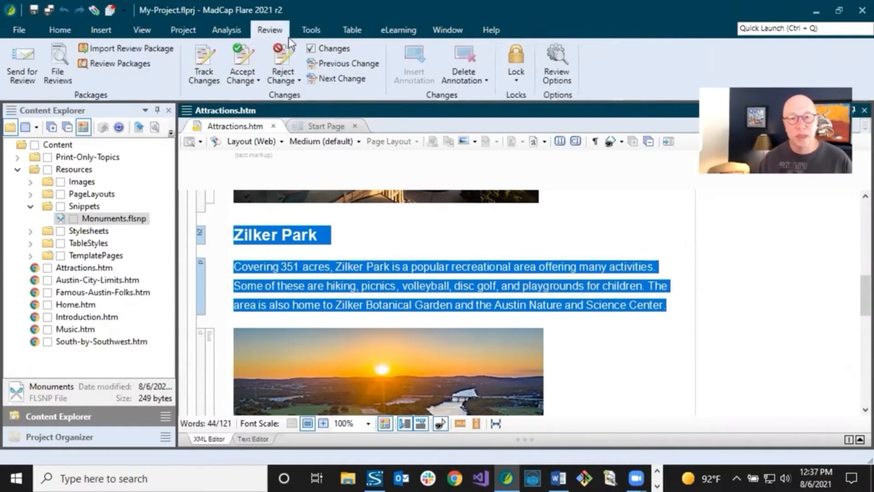
{"action": "left_click", "coordinate": [520, 80]}
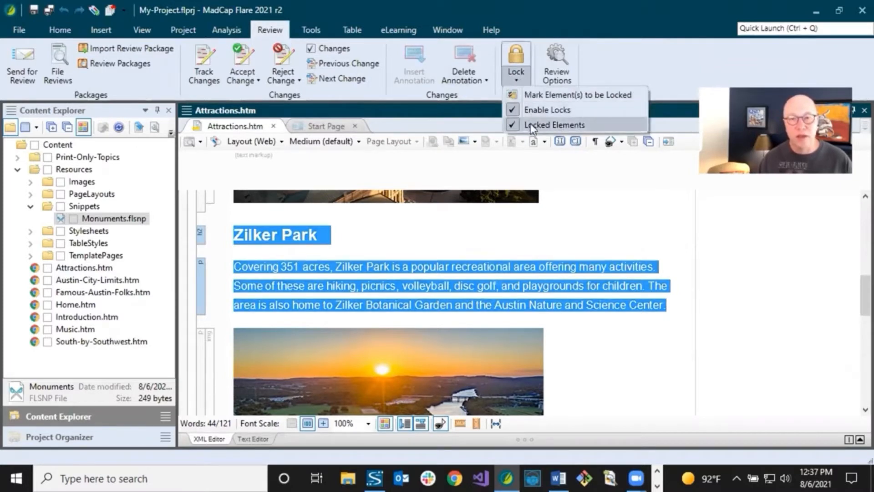
{"action": "left_click", "coordinate": [551, 93]}
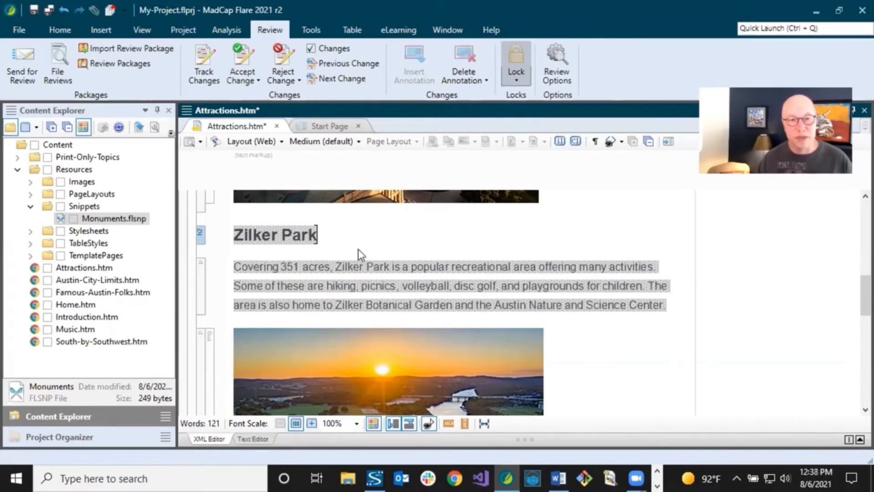
{"action": "left_click", "coordinate": [34, 9]}
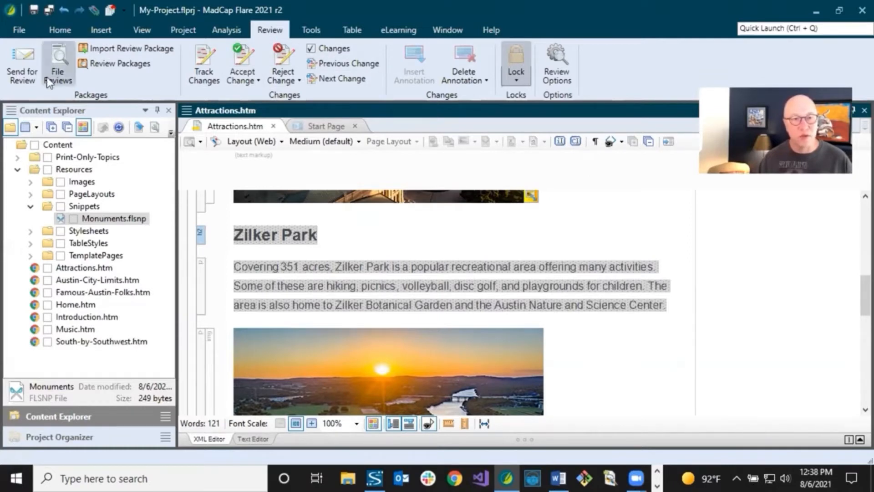
Start sending Attractions.htm and its Monuments snippet for review as a review package file named Austin Attractions.
{"action": "left_click", "coordinate": [29, 67]}
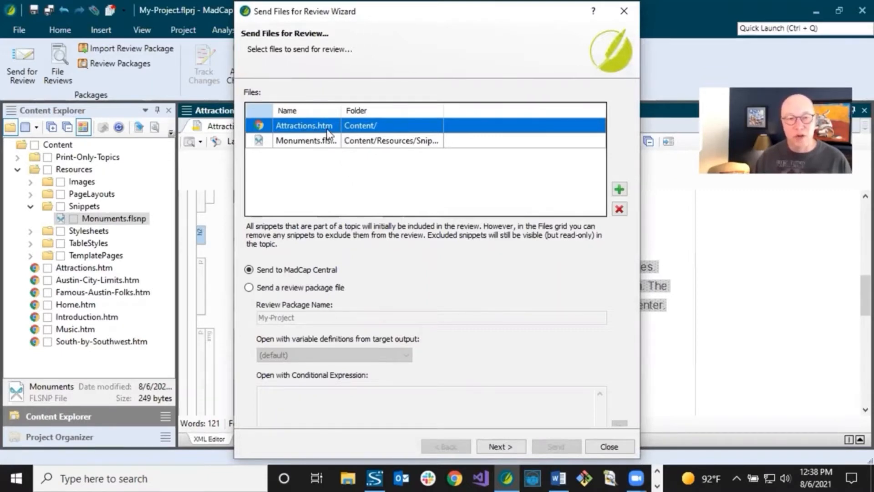
{"action": "left_click", "coordinate": [313, 146]}
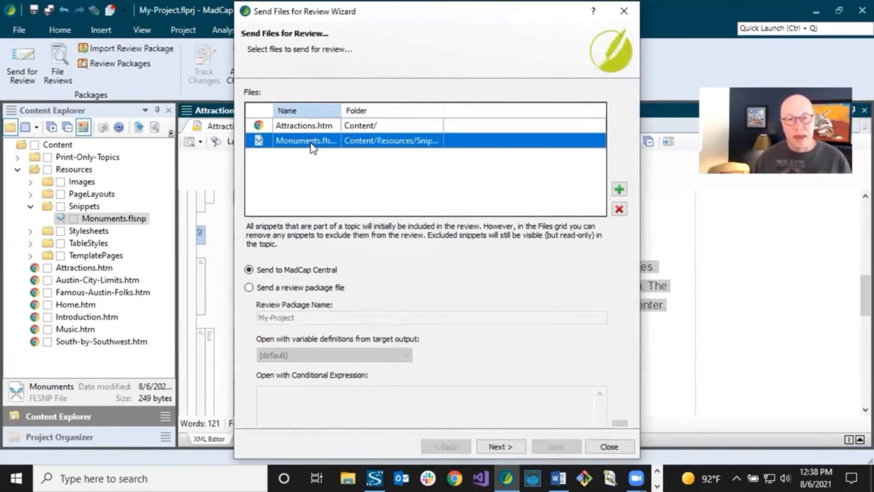
{"action": "left_click_drag", "start_coordinate": [366, 111], "coordinate": [369, 112]}
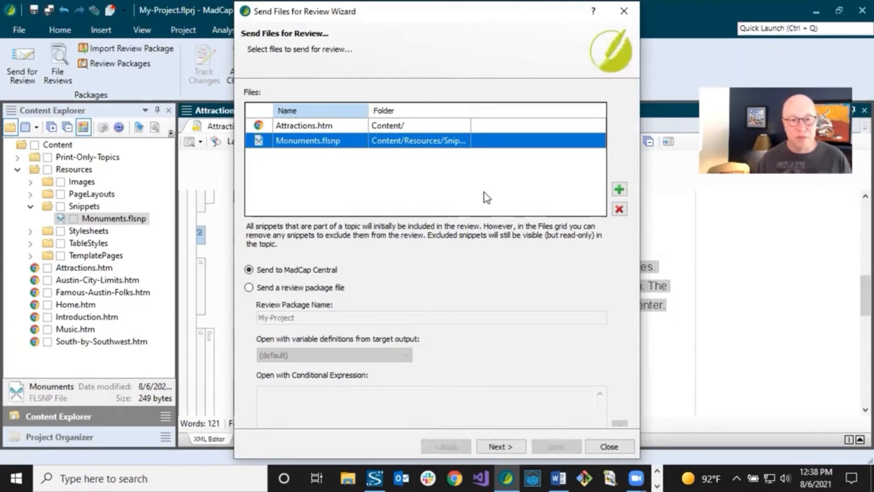
{"action": "left_click", "coordinate": [249, 287]}
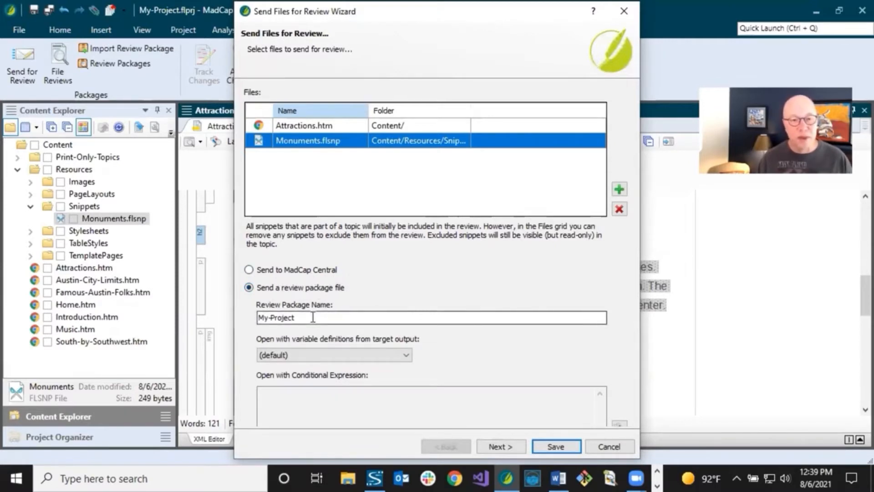
{"action": "left_click_drag", "start_coordinate": [313, 317], "coordinate": [255, 318]}
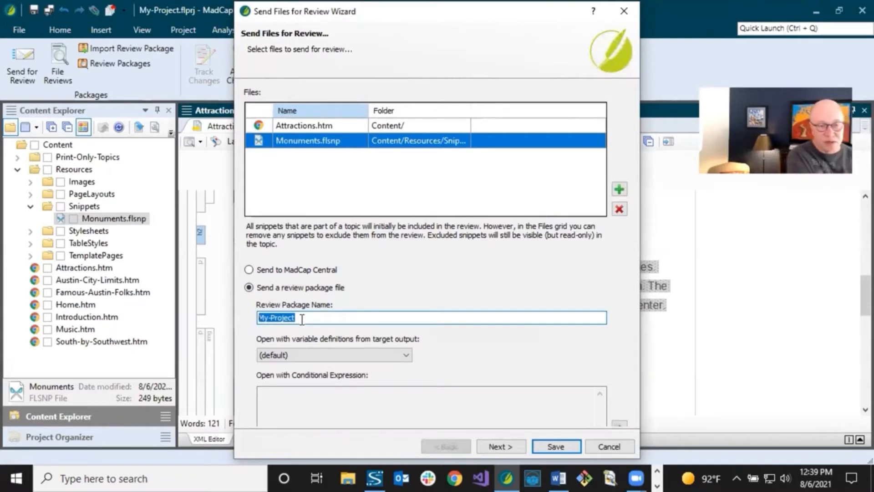
{"action": "type", "text": "Austin"}
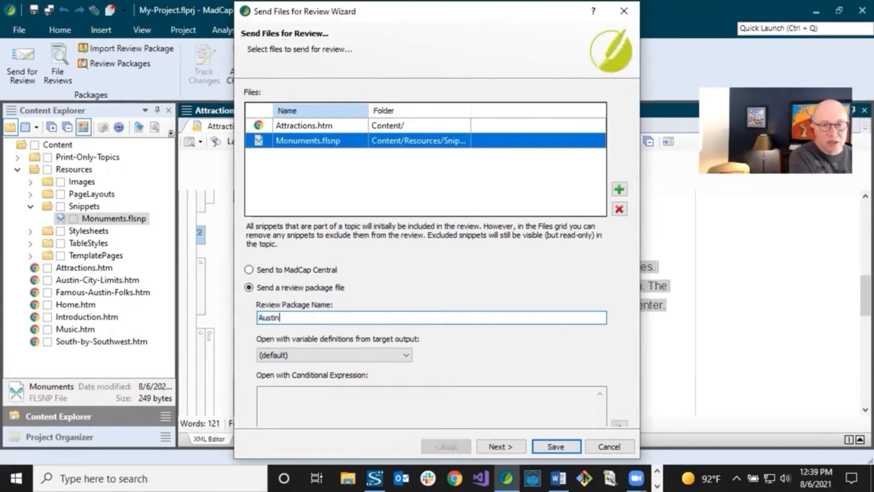
{"action": "type", "text": " Attractions"}
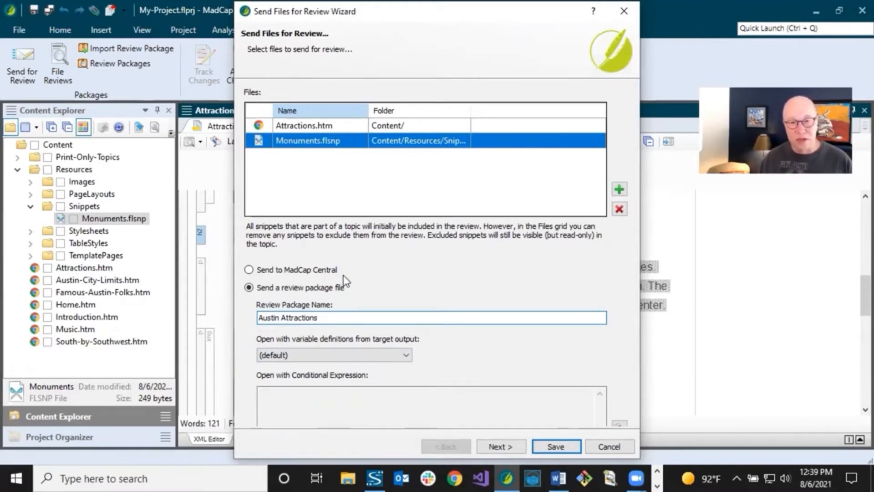
Examine the review email's subject, message and new recipient form, then return to the file selection without adding a recipient.
{"action": "left_click", "coordinate": [506, 444]}
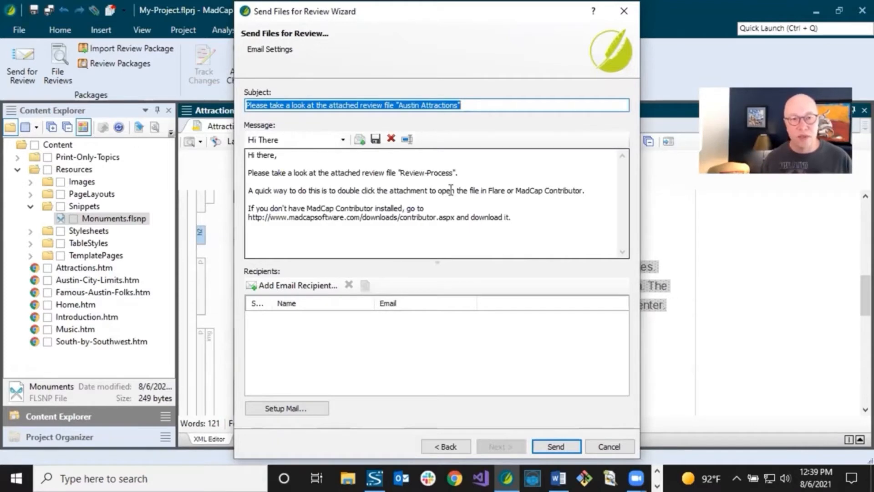
{"action": "left_click_drag", "start_coordinate": [473, 104], "coordinate": [291, 109]}
{"action": "left_click", "coordinate": [287, 110]}
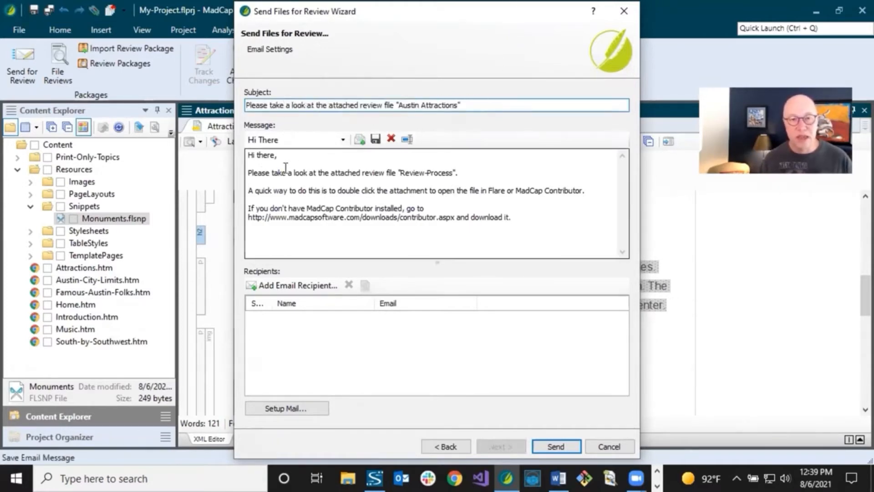
{"action": "left_click_drag", "start_coordinate": [248, 173], "coordinate": [300, 173]}
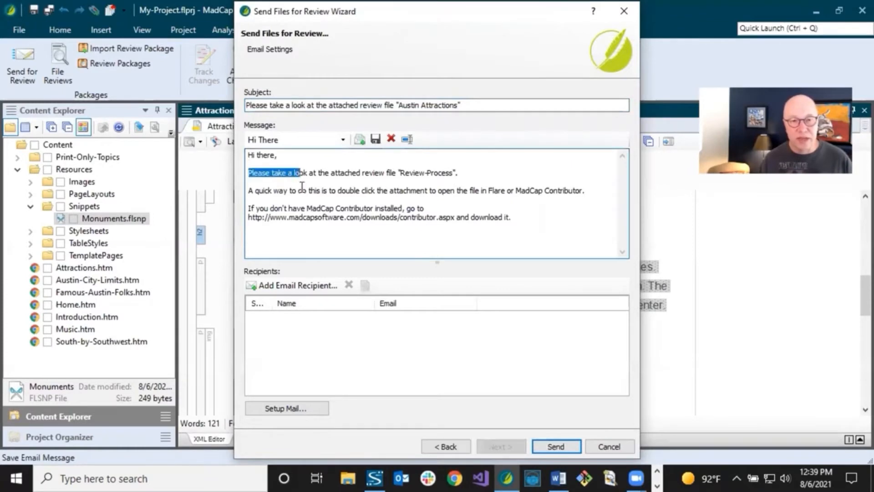
{"action": "left_click", "coordinate": [301, 184]}
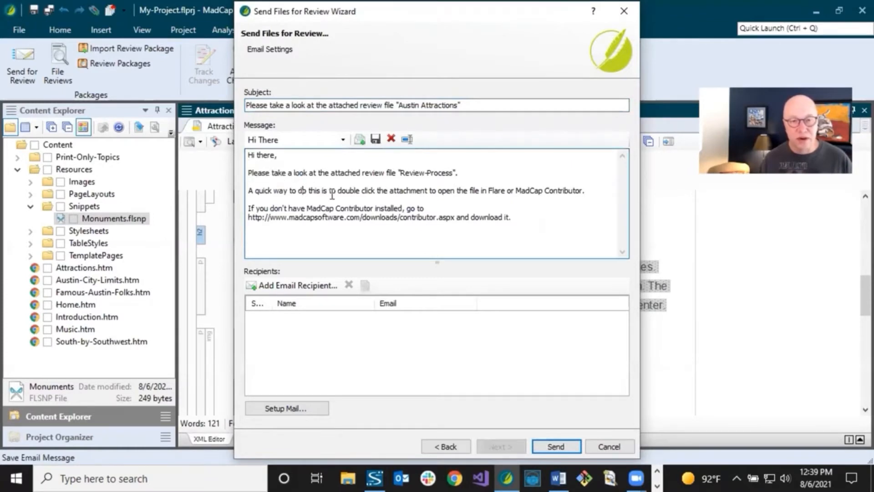
{"action": "left_click", "coordinate": [306, 286]}
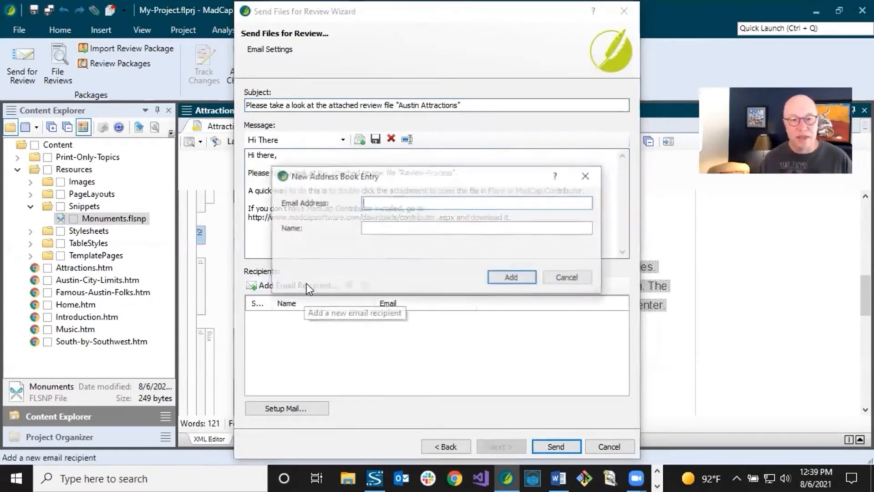
{"action": "left_click", "coordinate": [561, 281]}
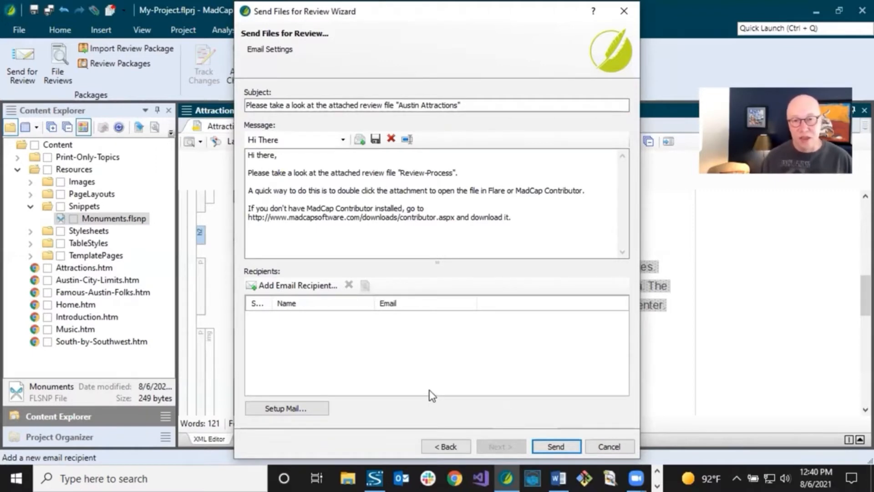
{"action": "left_click", "coordinate": [457, 447]}
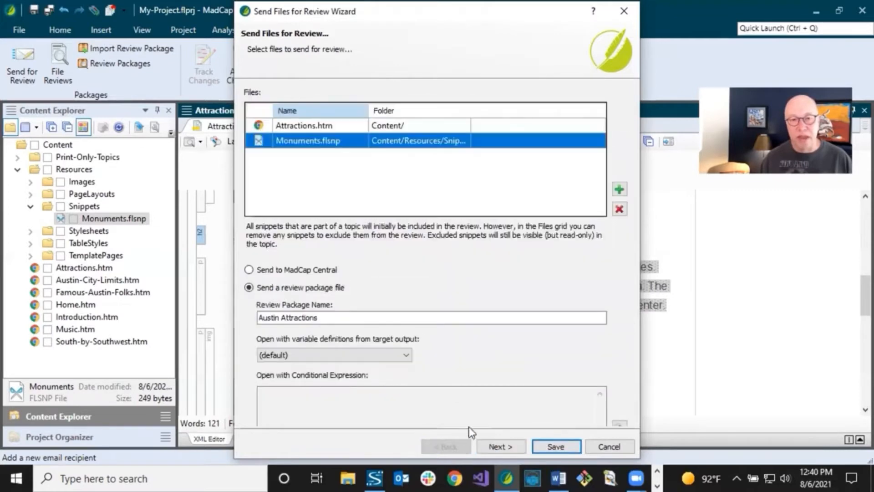
Save the review package as Austin Attractions.fltrev in the My Review Packages folder.
{"action": "left_click", "coordinate": [556, 447]}
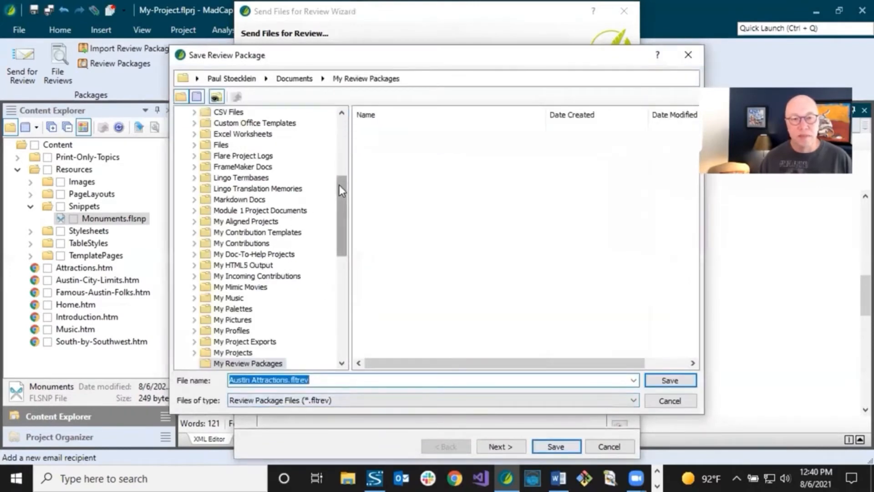
{"action": "left_click_drag", "start_coordinate": [340, 184], "coordinate": [338, 204]}
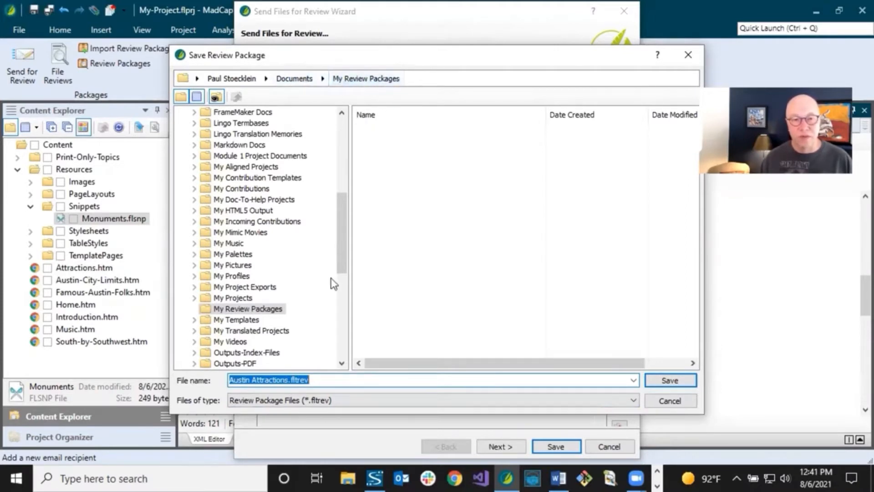
{"action": "left_click", "coordinate": [273, 380]}
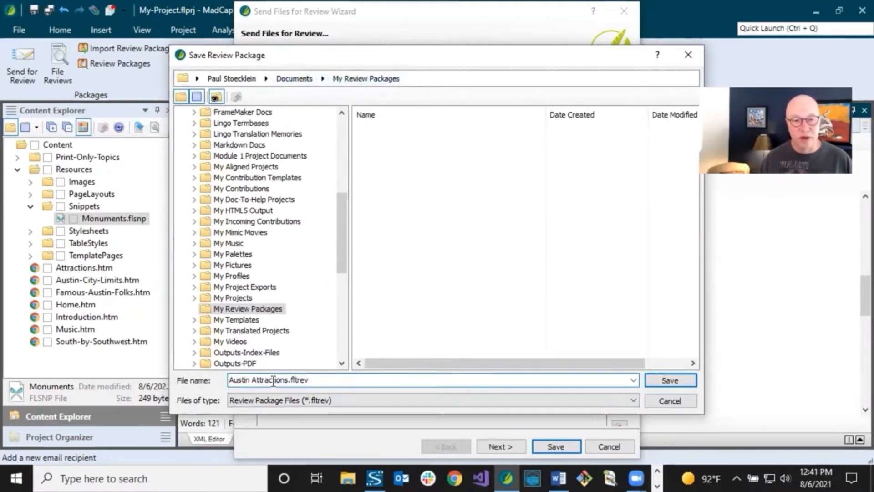
{"action": "left_click", "coordinate": [670, 381]}
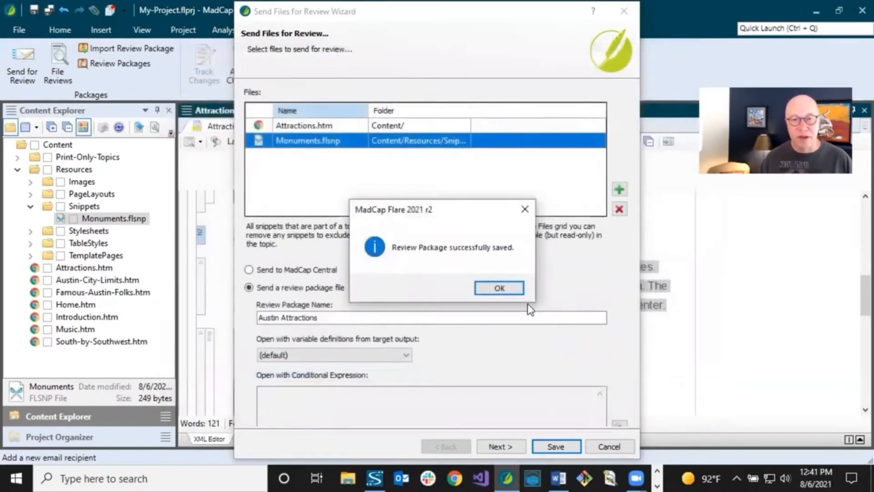
{"action": "left_click", "coordinate": [506, 290]}
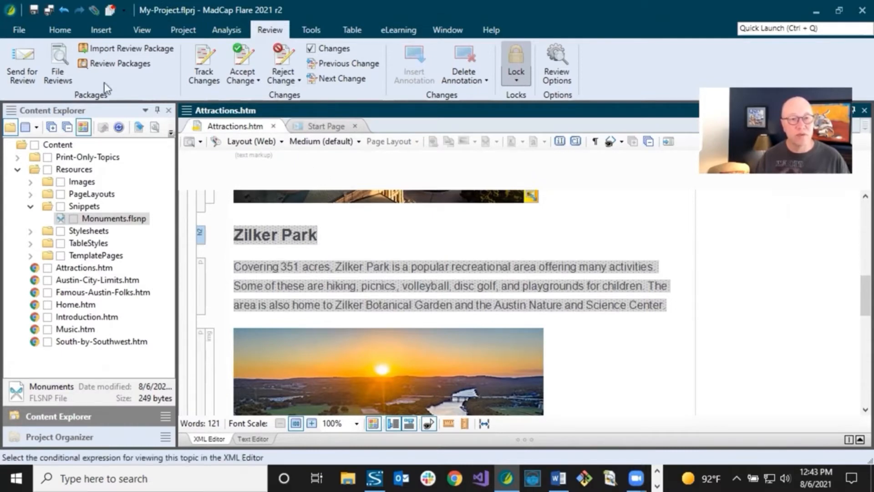
Show the file reviews inbox and import the review package Austin Attractions.fltrev from My Review Packages.
{"action": "left_click", "coordinate": [59, 59]}
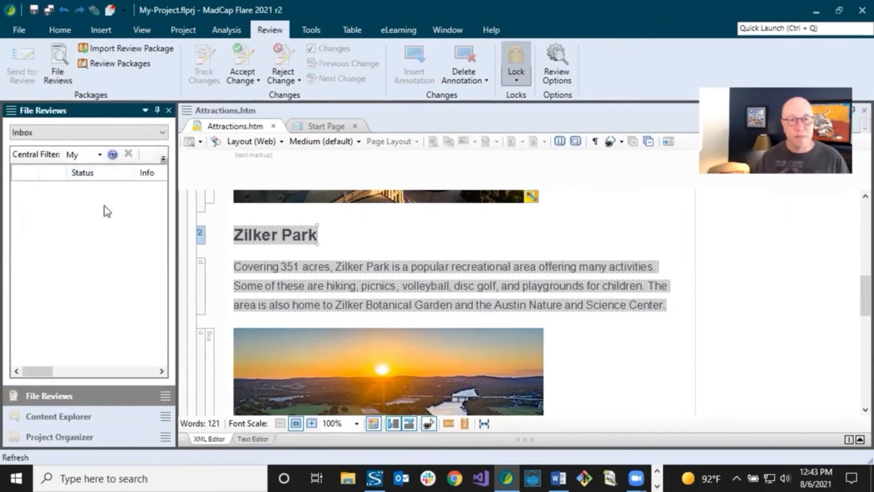
{"action": "left_click", "coordinate": [132, 51]}
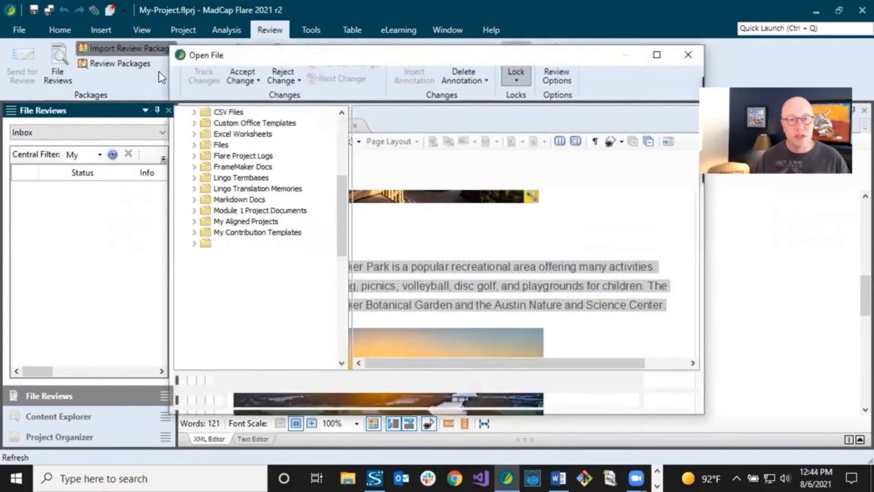
{"action": "left_click", "coordinate": [386, 132]}
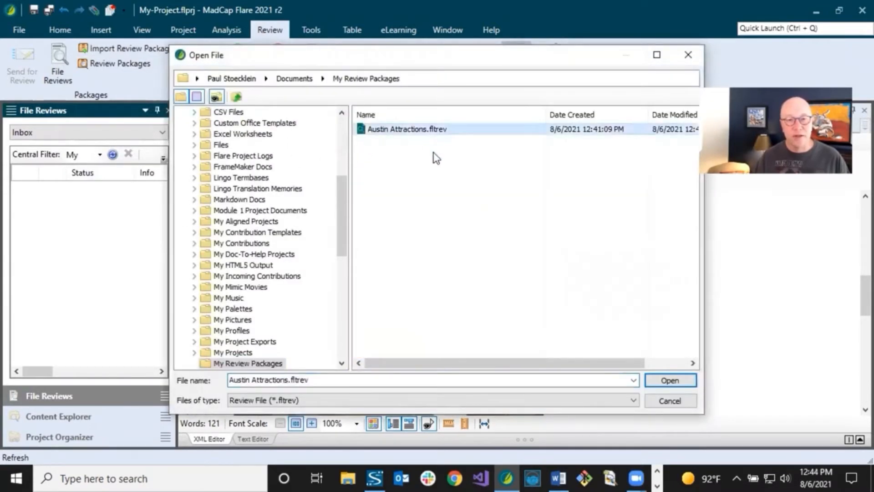
{"action": "left_click", "coordinate": [668, 380]}
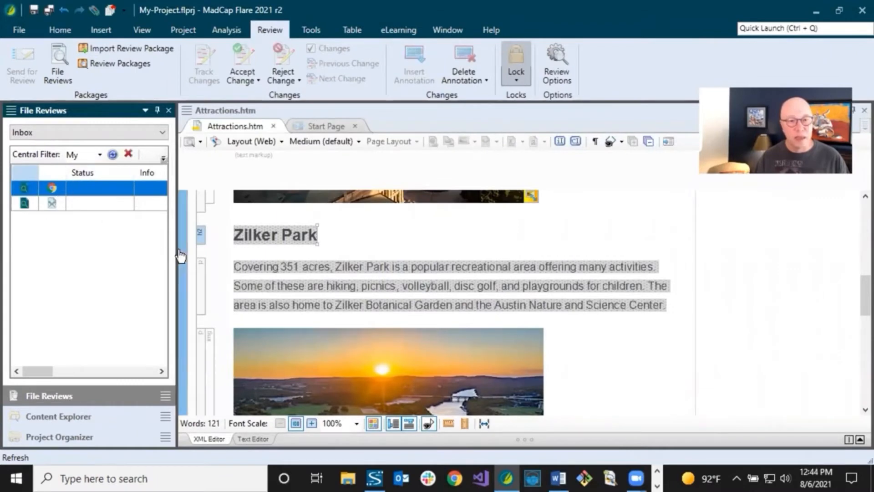
Widen the file reviews list and examine the package, changes, annotations and date columns of the imported files.
{"action": "left_click_drag", "start_coordinate": [180, 254], "coordinate": [353, 248]}
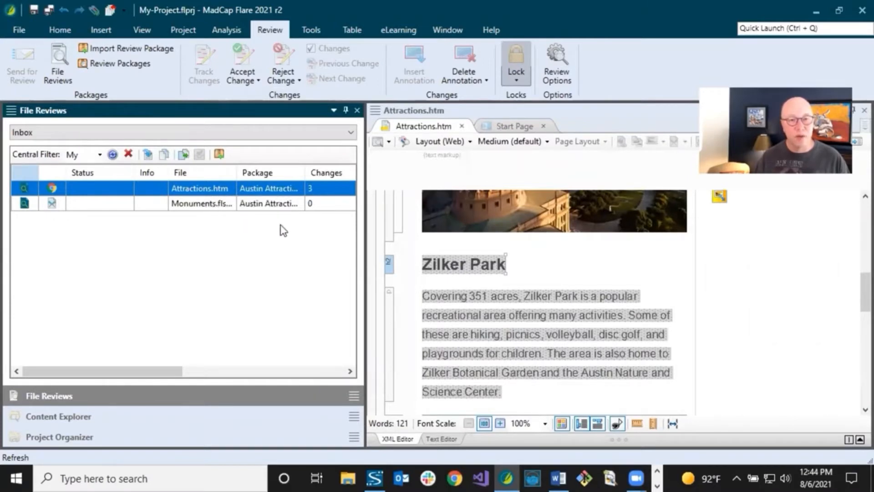
{"action": "left_click_drag", "start_coordinate": [154, 372], "coordinate": [261, 373]}
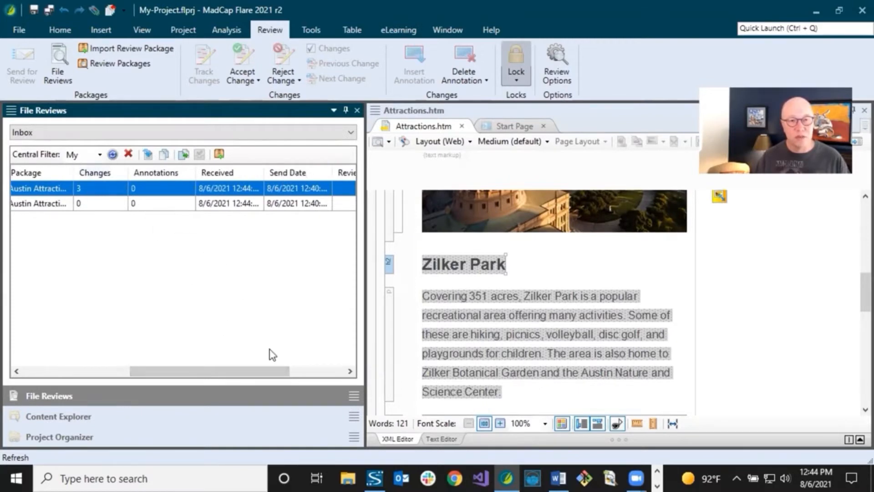
{"action": "left_click_drag", "start_coordinate": [264, 373], "coordinate": [113, 374]}
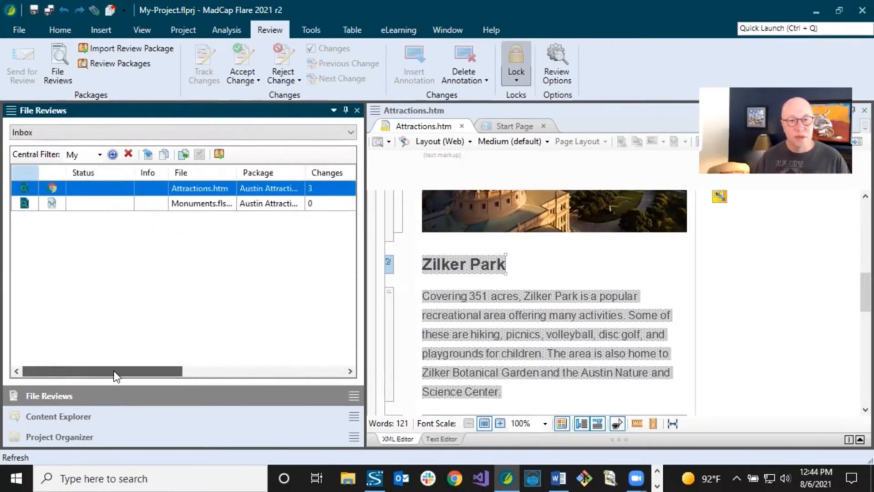
Accept the reviewed Monuments snippet file from the file reviews inbox into the project.
{"action": "left_click", "coordinate": [155, 207]}
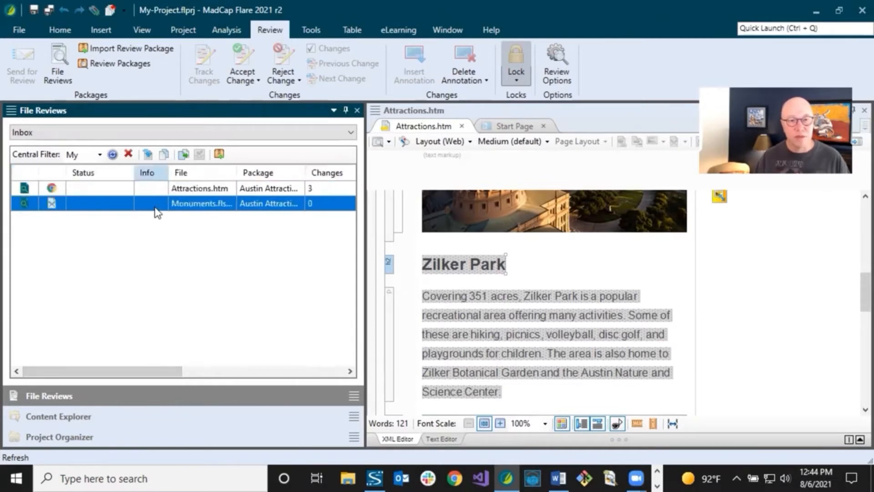
{"action": "left_click", "coordinate": [184, 155]}
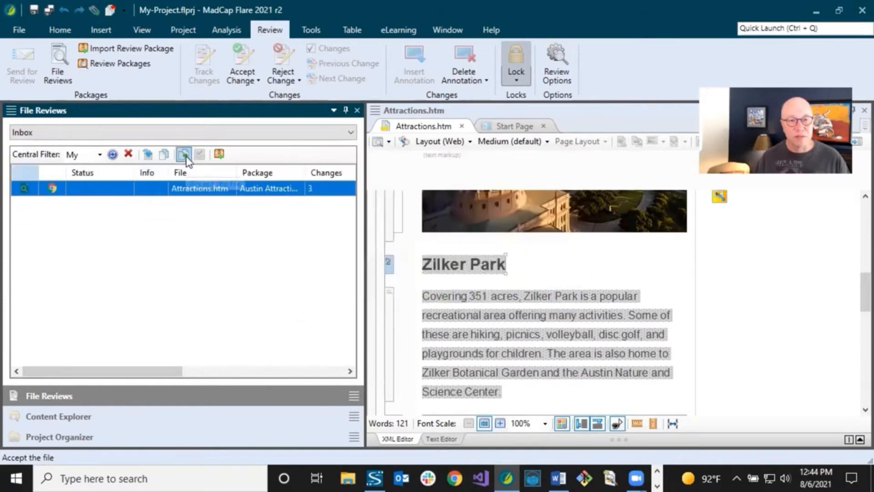
Open the reviewed Attractions.htm from the inbox, narrow the file reviews list, and compare it with the project's own copy of the topic.
{"action": "double_click", "coordinate": [190, 194]}
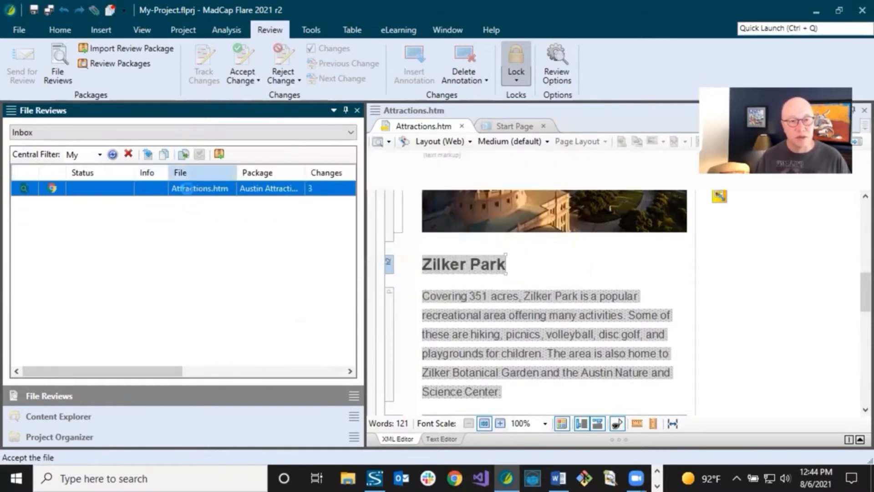
{"action": "left_click_drag", "start_coordinate": [365, 226], "coordinate": [162, 217]}
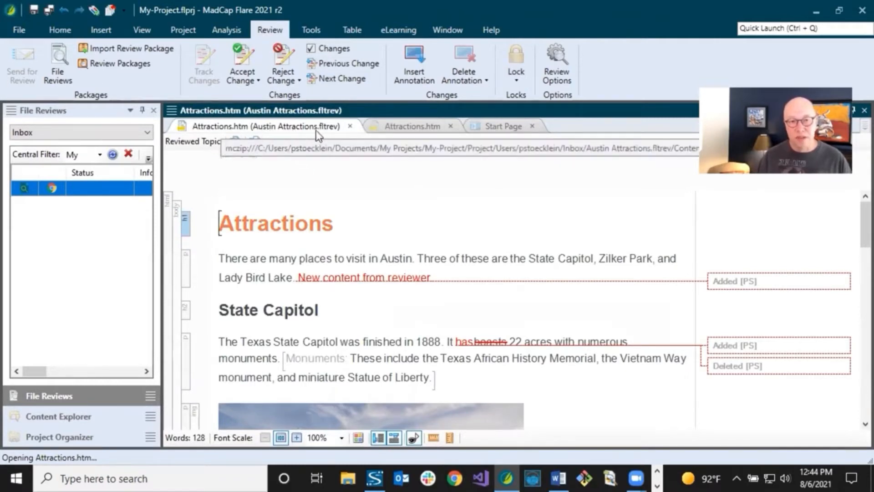
{"action": "left_click", "coordinate": [413, 128]}
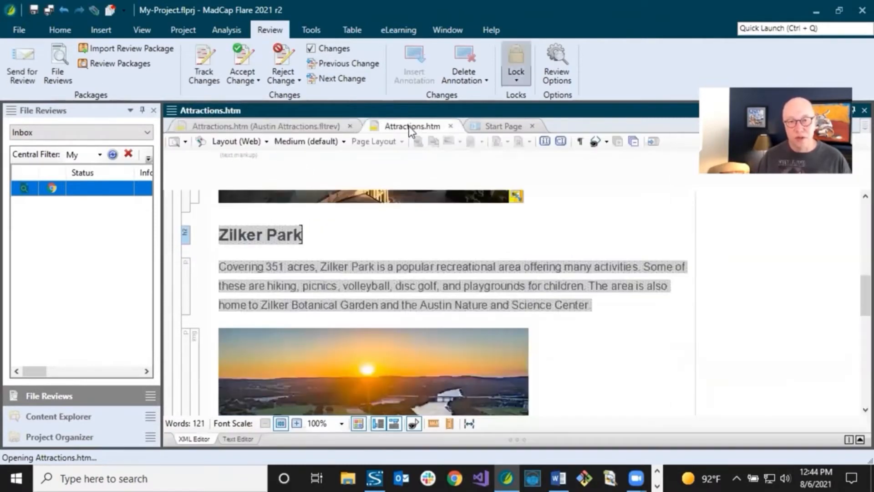
{"action": "left_click", "coordinate": [322, 128]}
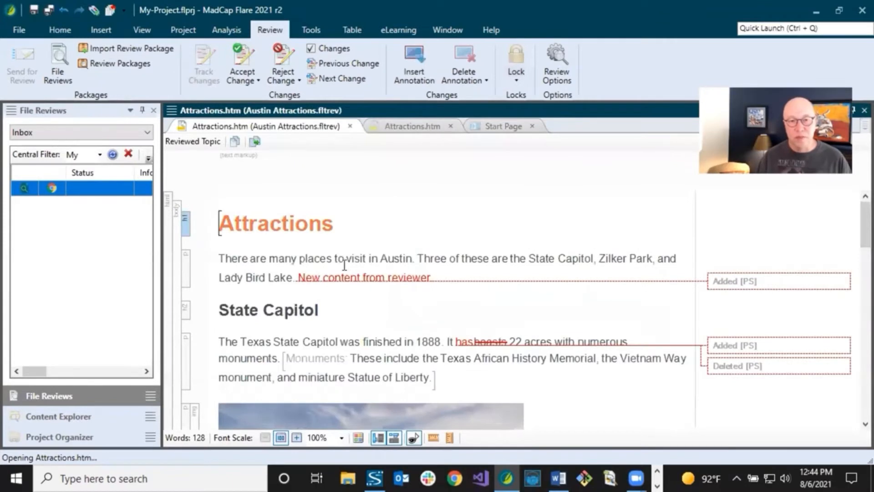
Accept the reviewer's changes in Attractions.htm: the added sentence "New content from reviewer.", the added word "has" and the deletion of "boasts".
{"action": "mouse_move", "coordinate": [723, 286]}
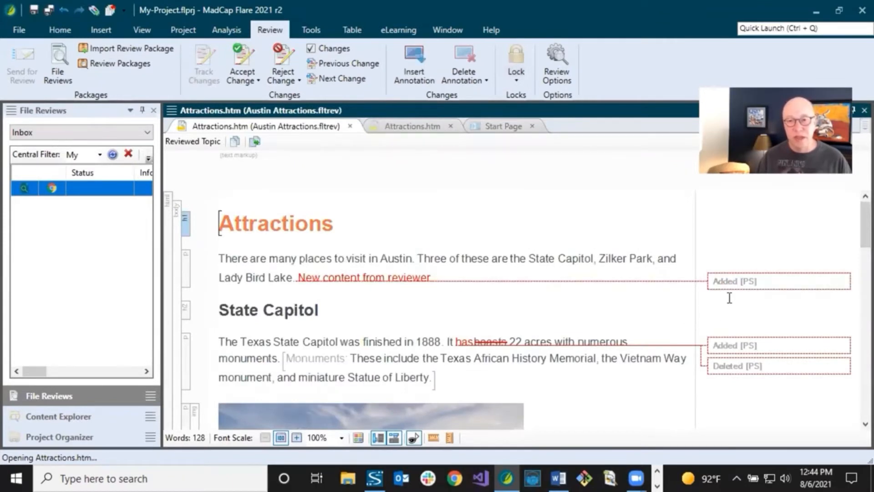
{"action": "right_click", "coordinate": [757, 283]}
{"action": "left_click", "coordinate": [782, 290]}
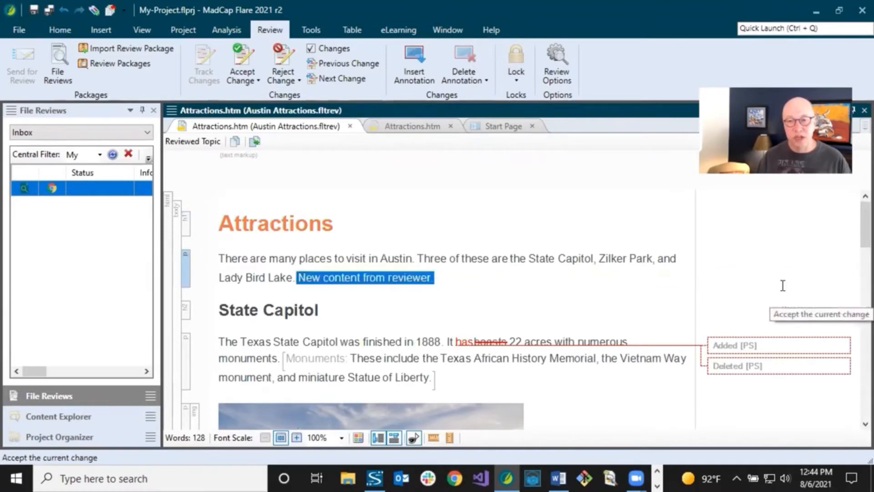
{"action": "left_click", "coordinate": [744, 349]}
{"action": "right_click", "coordinate": [758, 348]}
{"action": "left_click", "coordinate": [769, 353]}
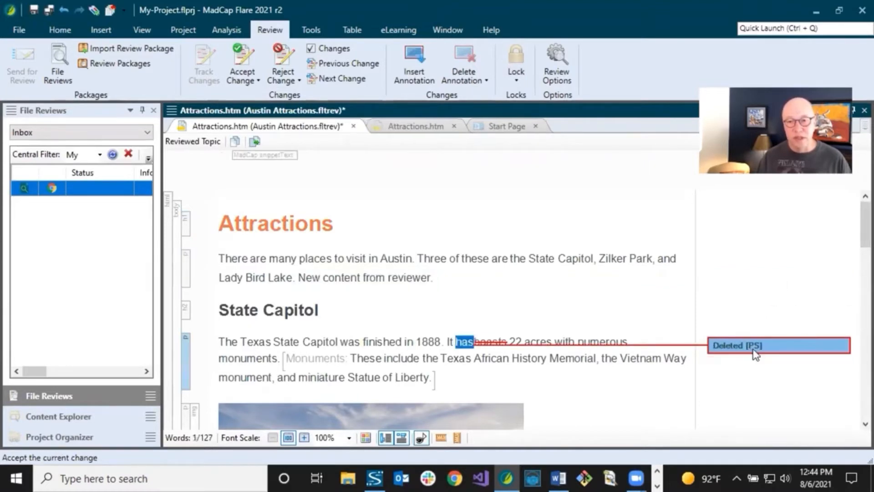
{"action": "right_click", "coordinate": [757, 346]}
{"action": "left_click", "coordinate": [765, 352]}
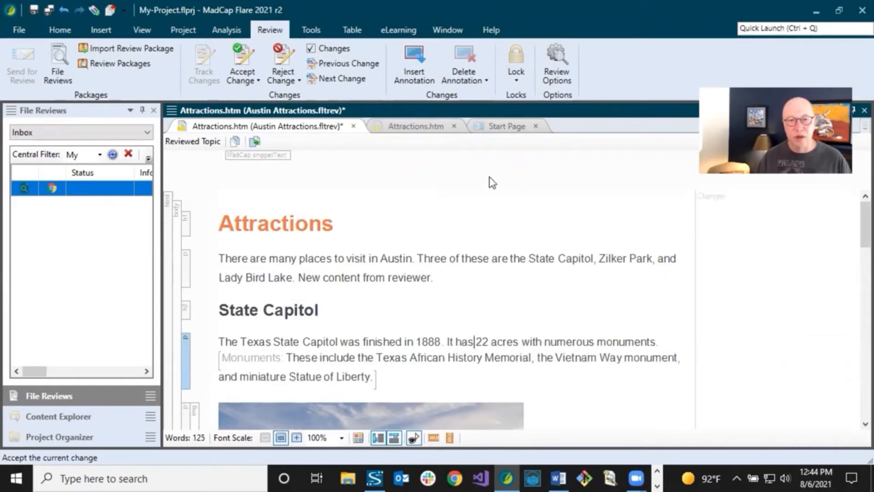
{"action": "left_click", "coordinate": [255, 81]}
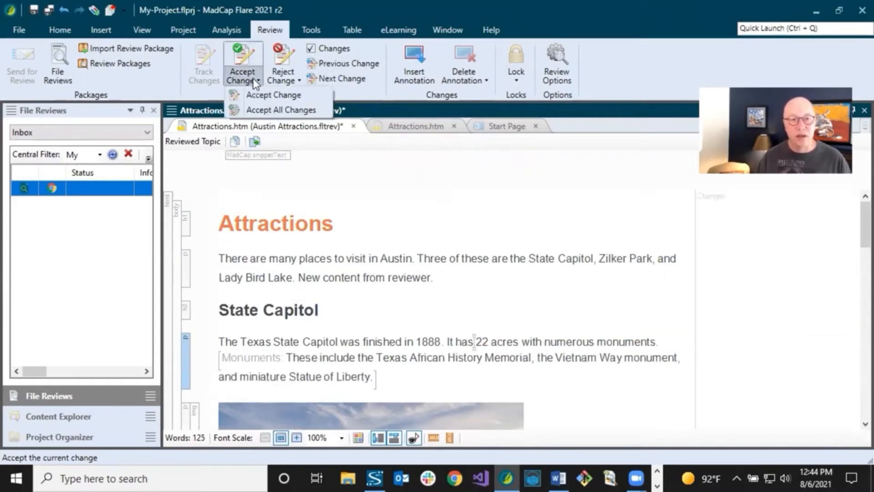
{"action": "left_click", "coordinate": [284, 81]}
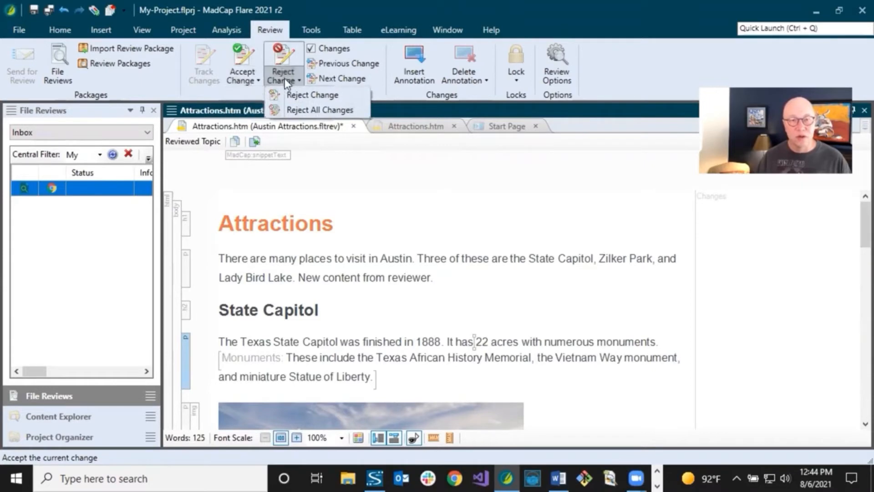
{"action": "left_click", "coordinate": [512, 244]}
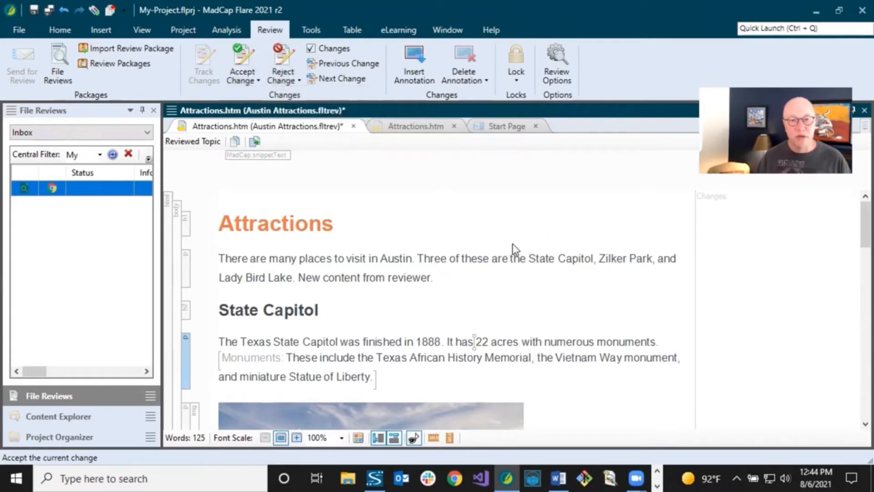
Save the reviewed Attractions.htm and accept the file back into the project.
{"action": "left_click", "coordinate": [34, 9]}
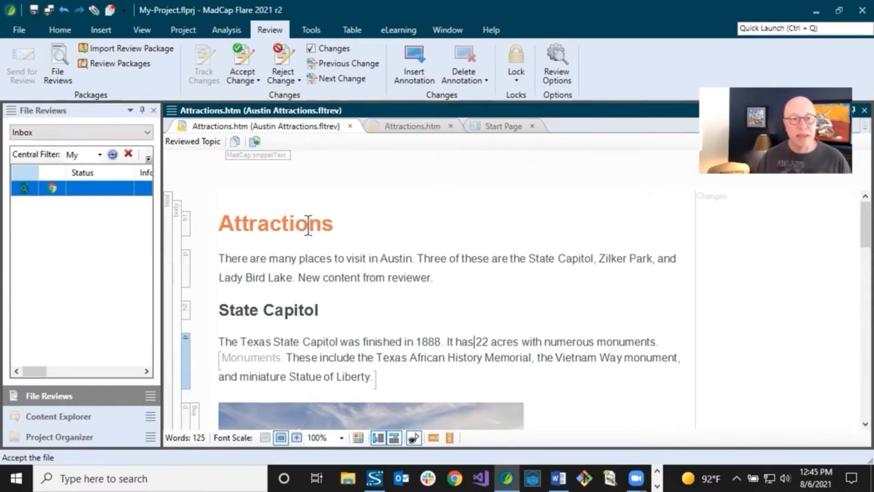
{"action": "left_click", "coordinate": [255, 142]}
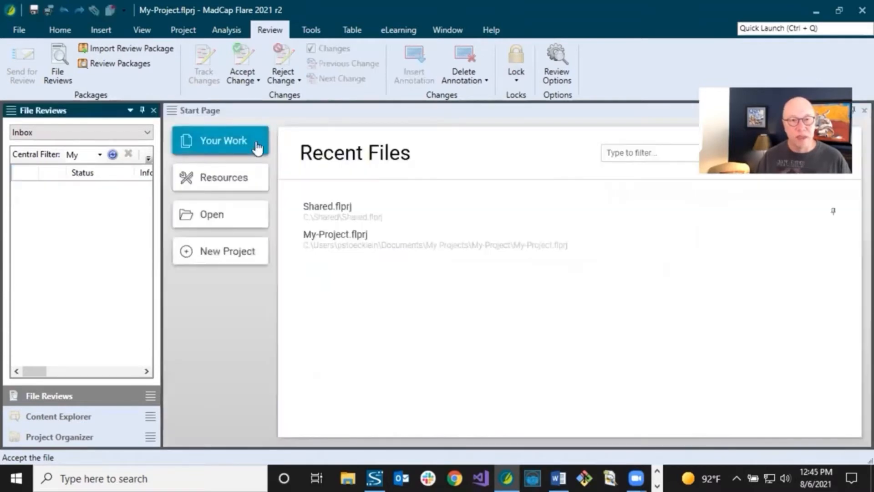
Open Attractions.htm from the project's content files and check the reviewer's sentence at the end of the first paragraph.
{"action": "left_click", "coordinate": [60, 415]}
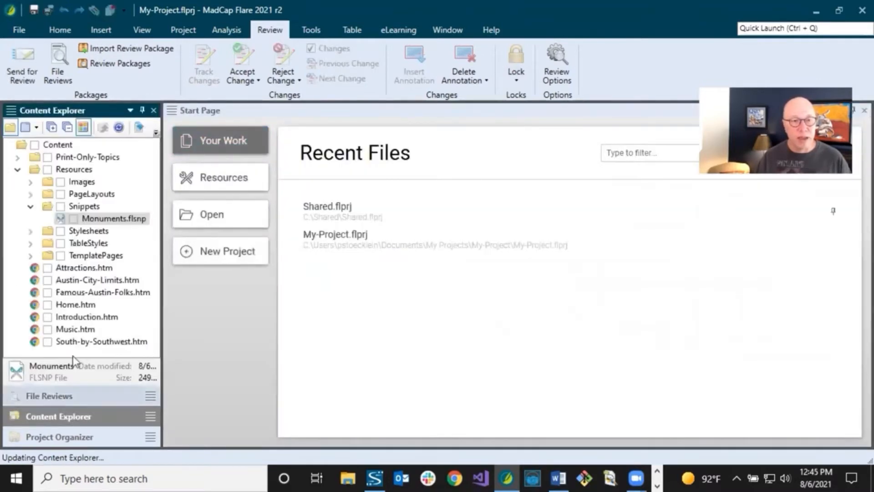
{"action": "double_click", "coordinate": [72, 268]}
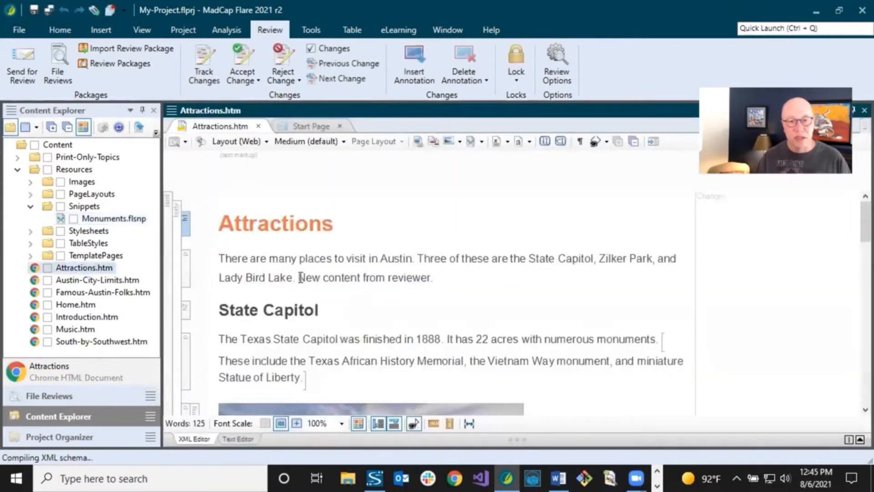
{"action": "left_click_drag", "start_coordinate": [301, 277], "coordinate": [434, 279]}
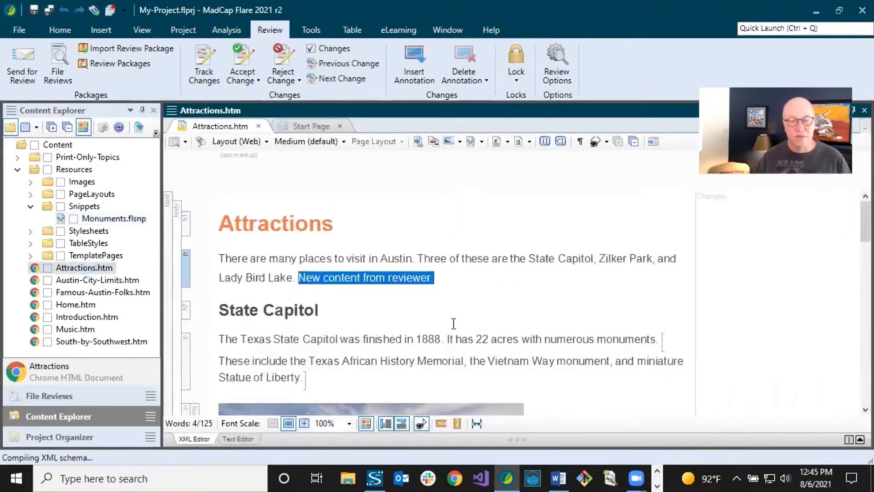
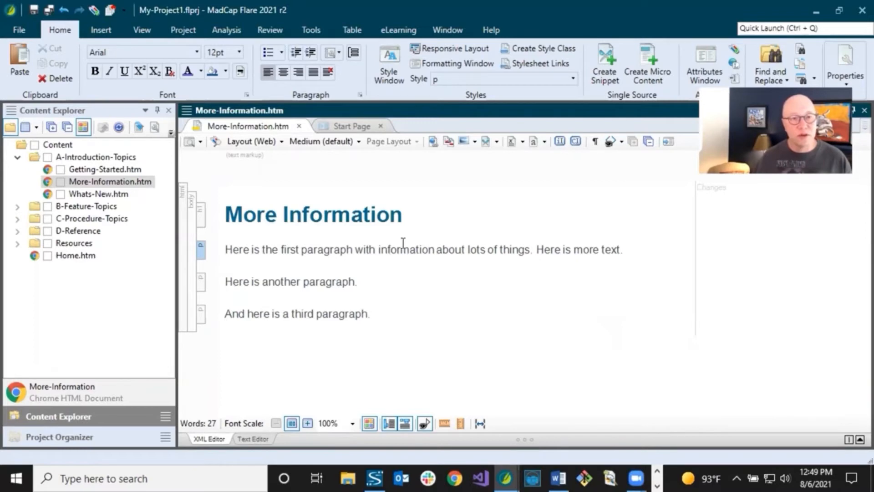
Show the SharePoint Explorer and widen it and its folder tree so the server address can be read.
{"action": "left_click", "coordinate": [145, 28]}
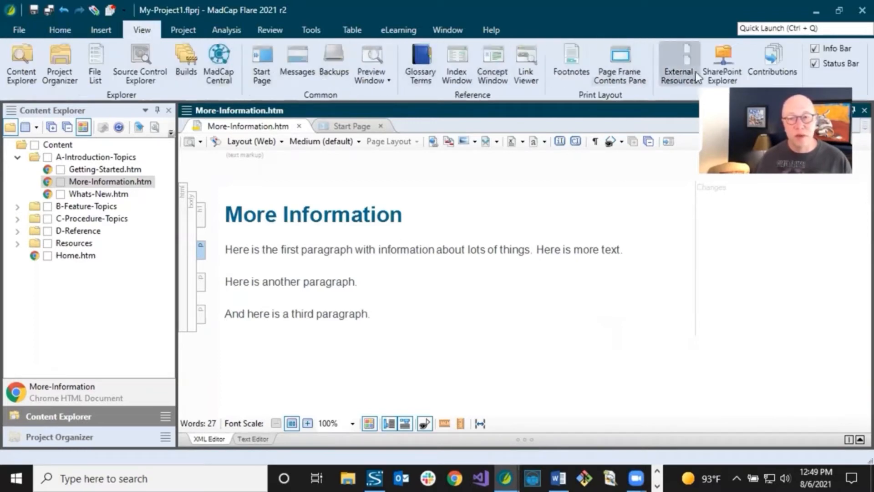
{"action": "left_click", "coordinate": [722, 72]}
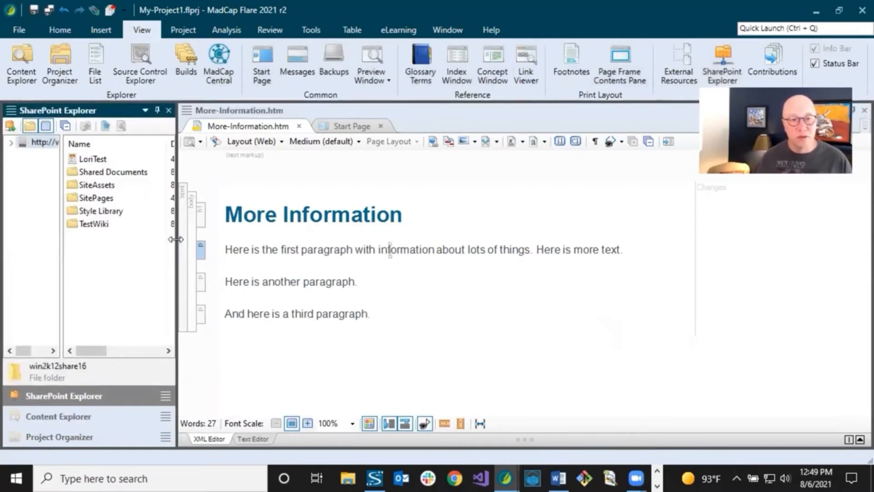
{"action": "left_click_drag", "start_coordinate": [175, 239], "coordinate": [242, 238]}
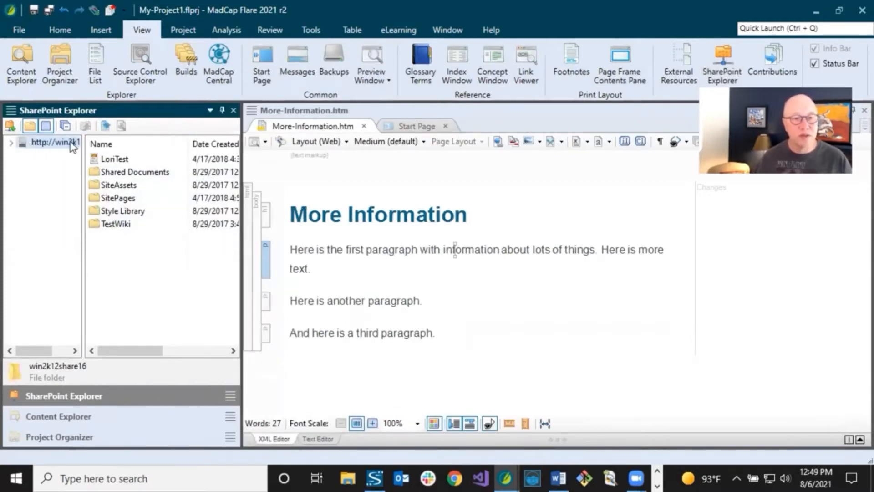
{"action": "left_click_drag", "start_coordinate": [82, 154], "coordinate": [106, 156]}
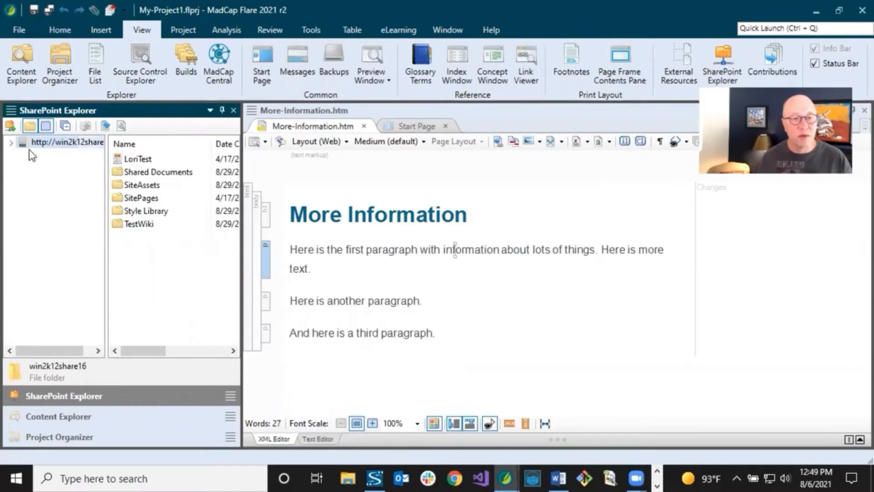
Expand the SharePoint server and its Shared Documents folder, and select the Doc Team folder.
{"action": "left_click", "coordinate": [12, 144]}
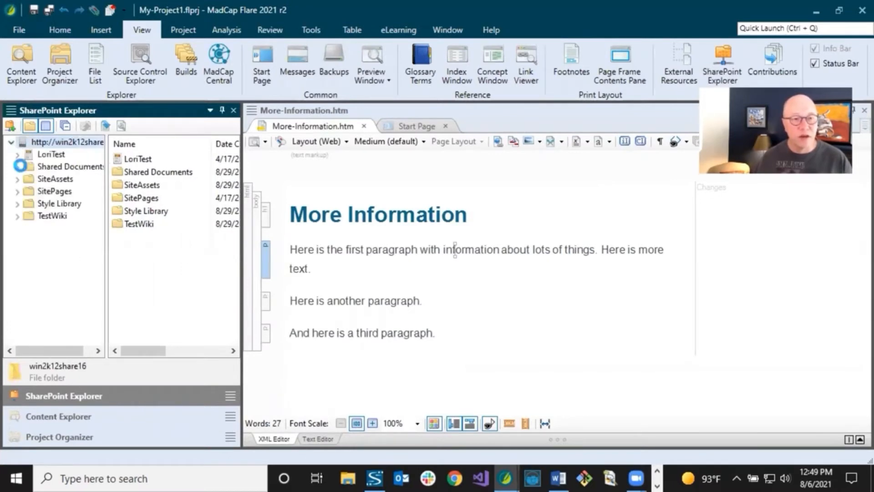
{"action": "left_click", "coordinate": [17, 167]}
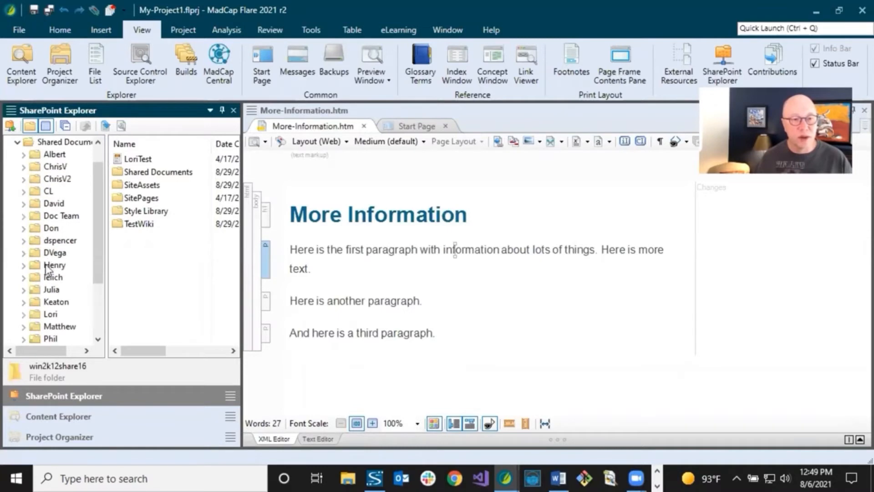
{"action": "left_click", "coordinate": [56, 218]}
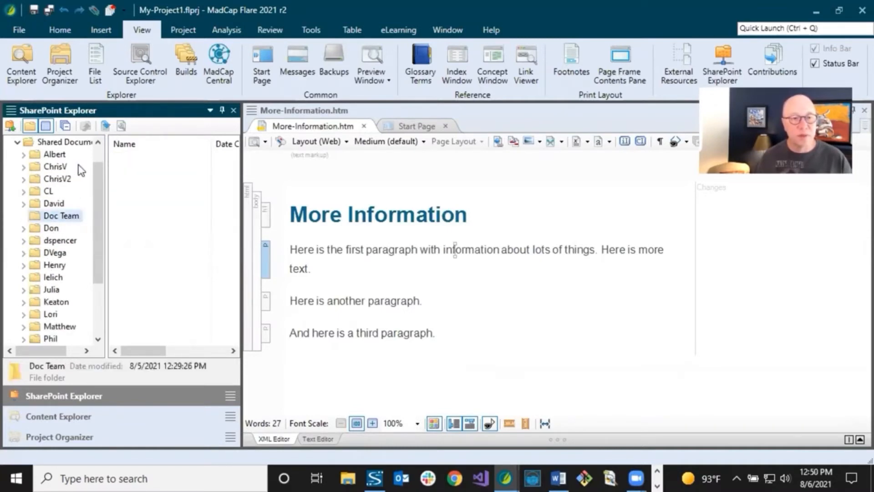
{"action": "scroll", "coordinate": [100, 173], "scroll_direction": "up", "scroll_amount": 1}
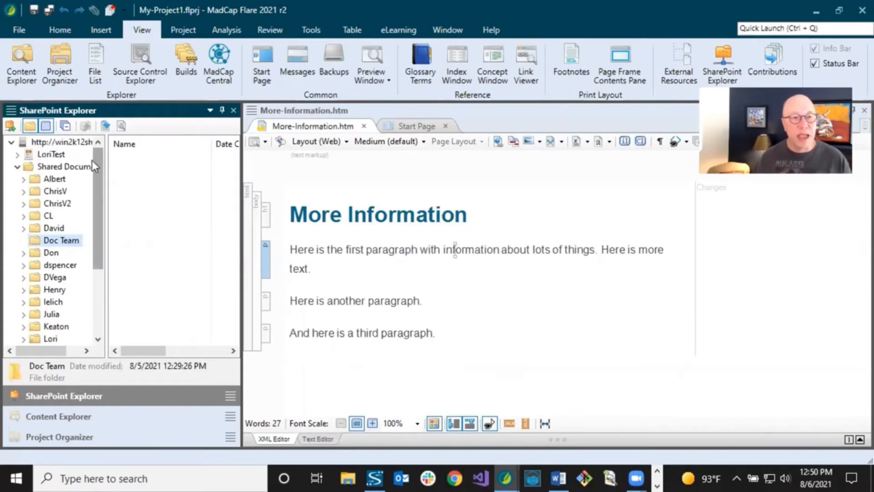
Examine the options for connecting to another SharePoint server, then cancel without entering a server URL.
{"action": "left_click", "coordinate": [10, 126]}
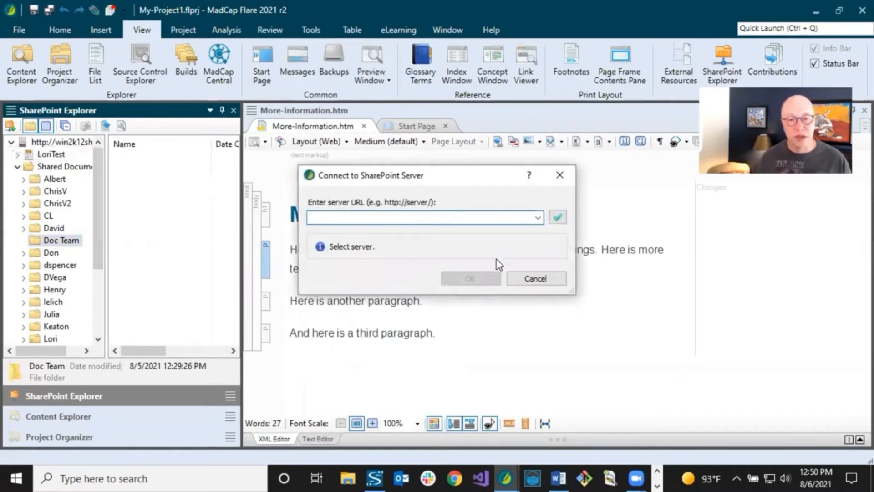
{"action": "left_click", "coordinate": [543, 281]}
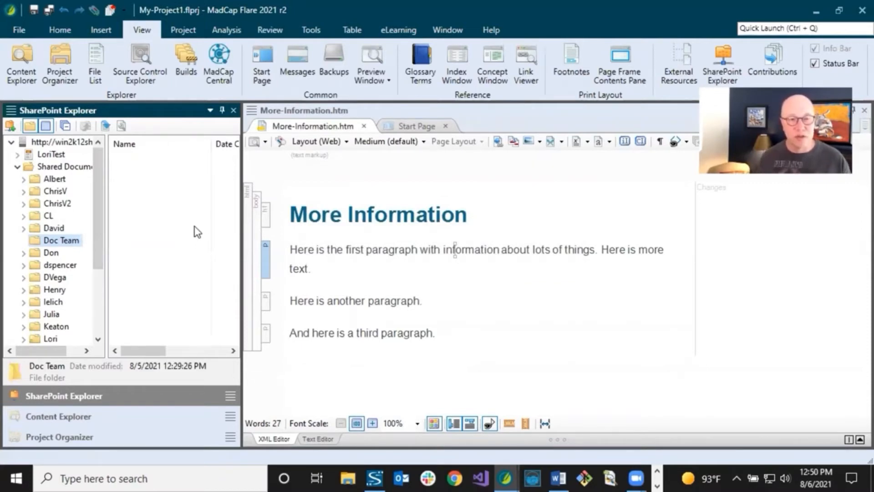
Start sending the More-Information.htm topic for review as a review package file named More Information.
{"action": "left_click", "coordinate": [353, 214]}
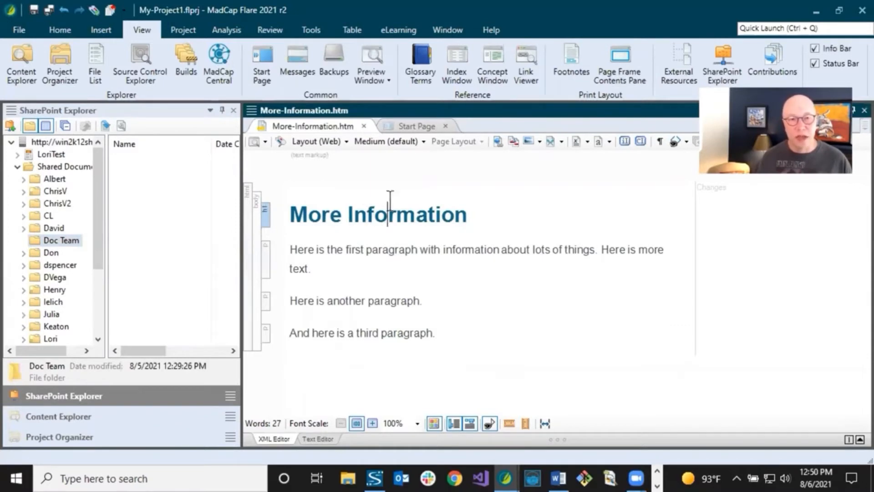
{"action": "left_click", "coordinate": [273, 30]}
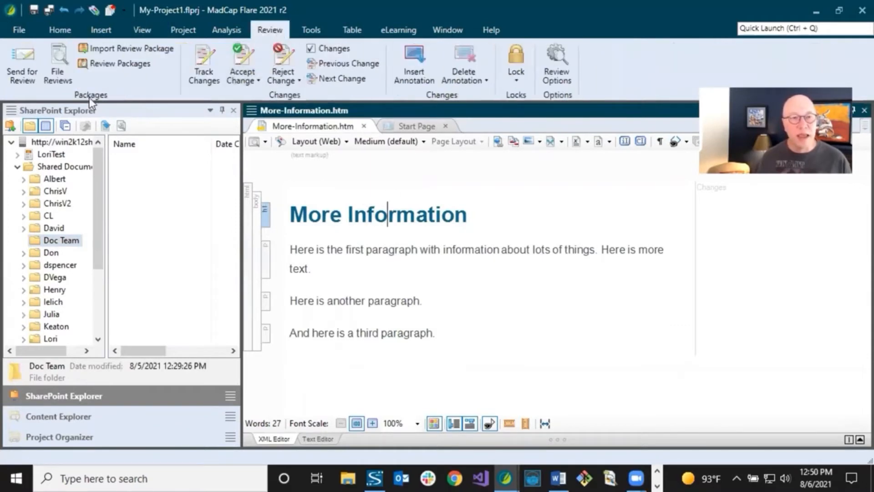
{"action": "left_click", "coordinate": [34, 68]}
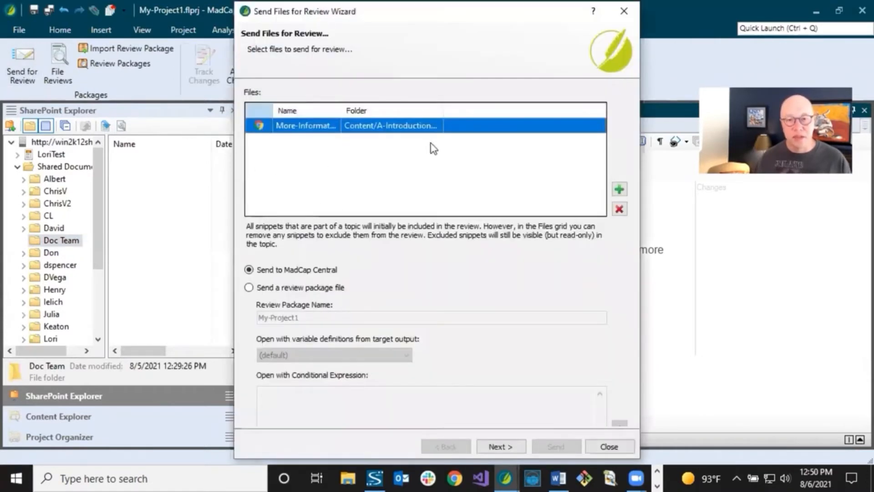
{"action": "left_click", "coordinate": [249, 287]}
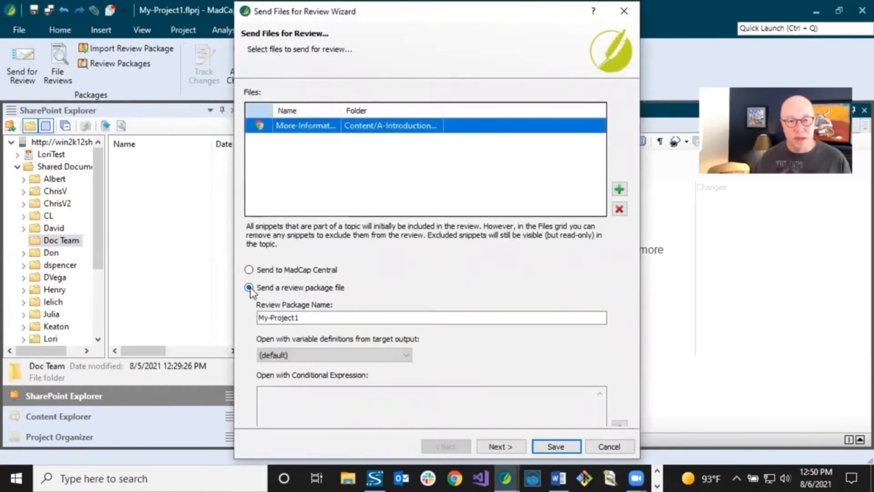
{"action": "left_click_drag", "start_coordinate": [310, 318], "coordinate": [223, 322]}
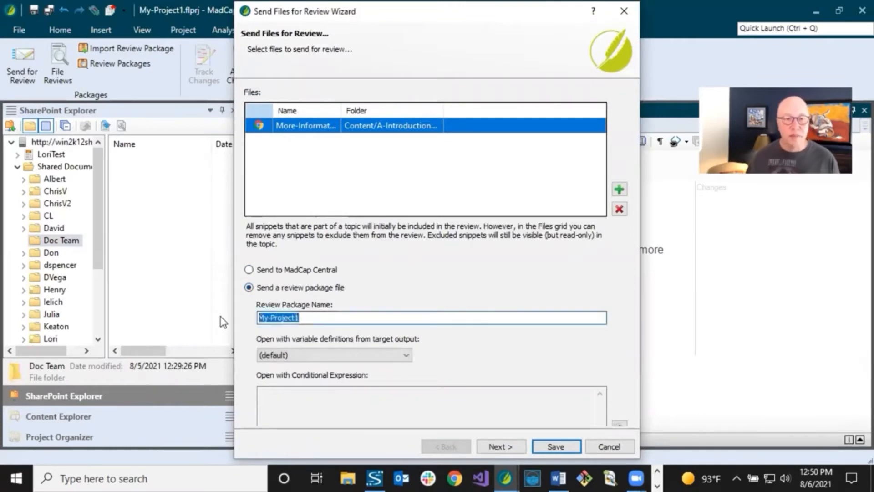
{"action": "type", "text": "More Information"}
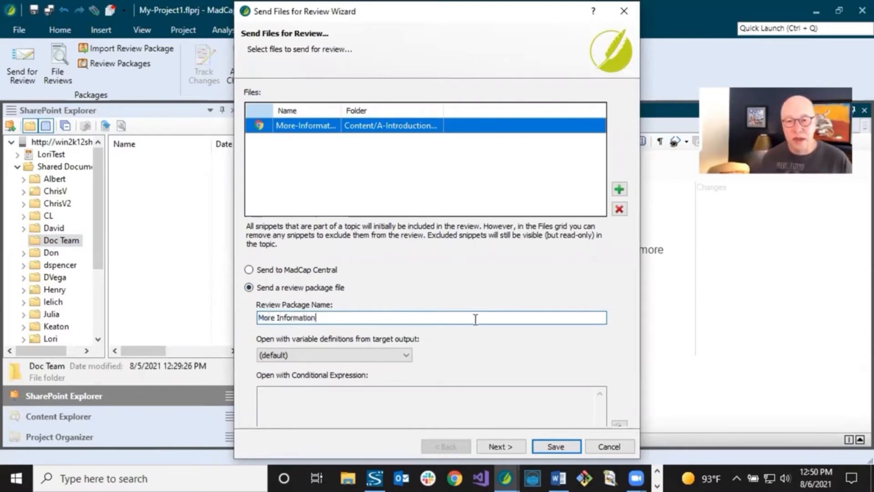
Save the review package as More Information.fltrev in the Doc Team folder under Shared Documents on the win2k12share16 SharePoint server.
{"action": "left_click", "coordinate": [564, 446]}
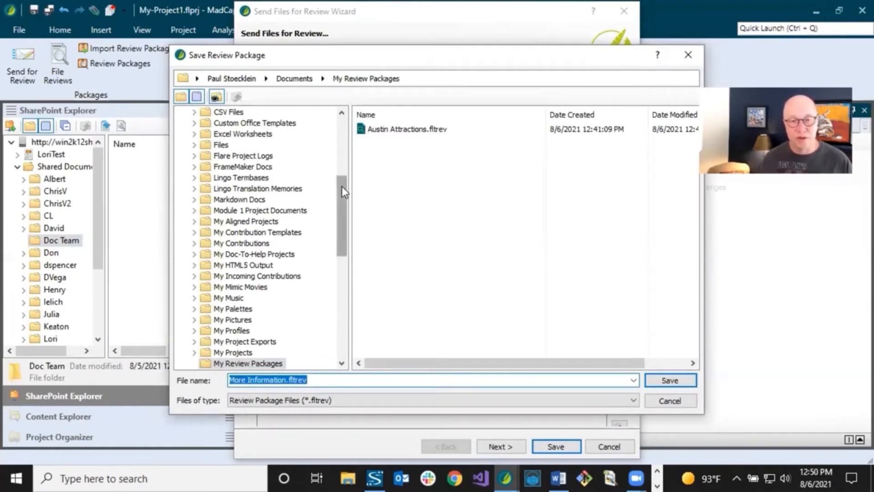
{"action": "left_click_drag", "start_coordinate": [343, 187], "coordinate": [340, 310]}
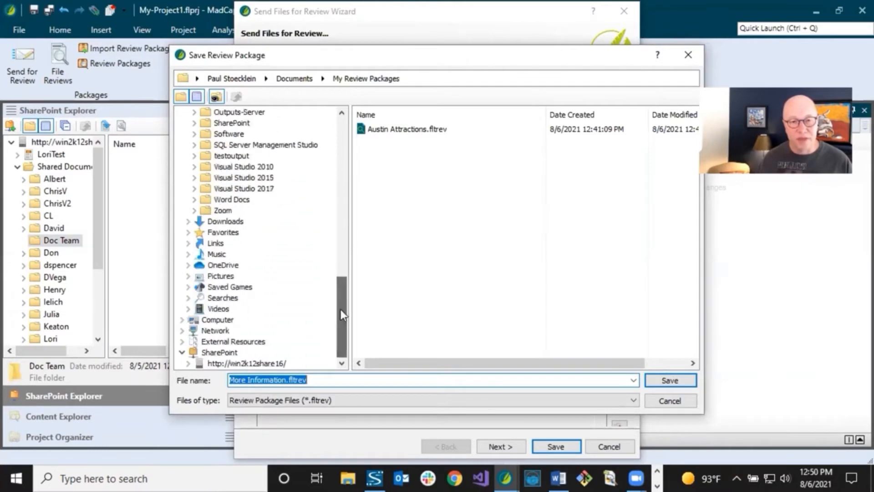
{"action": "left_click", "coordinate": [207, 364]}
{"action": "left_click", "coordinate": [188, 363]}
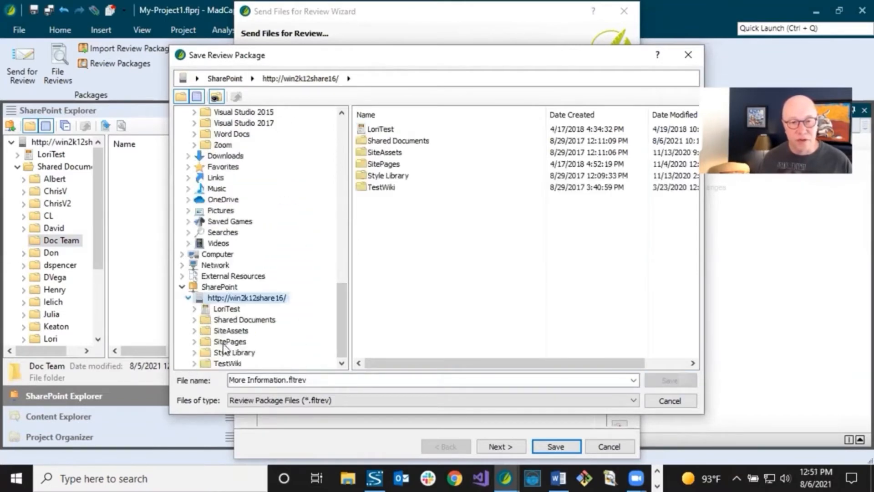
{"action": "left_click", "coordinate": [193, 320]}
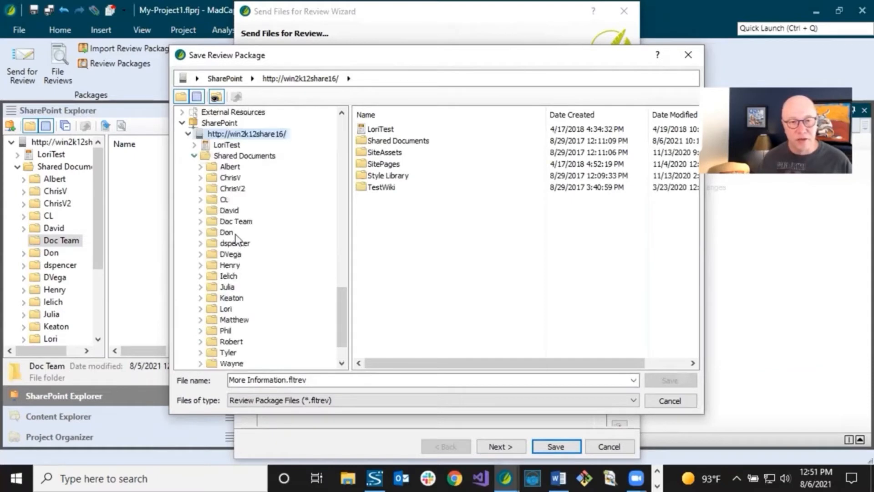
{"action": "left_click", "coordinate": [241, 222]}
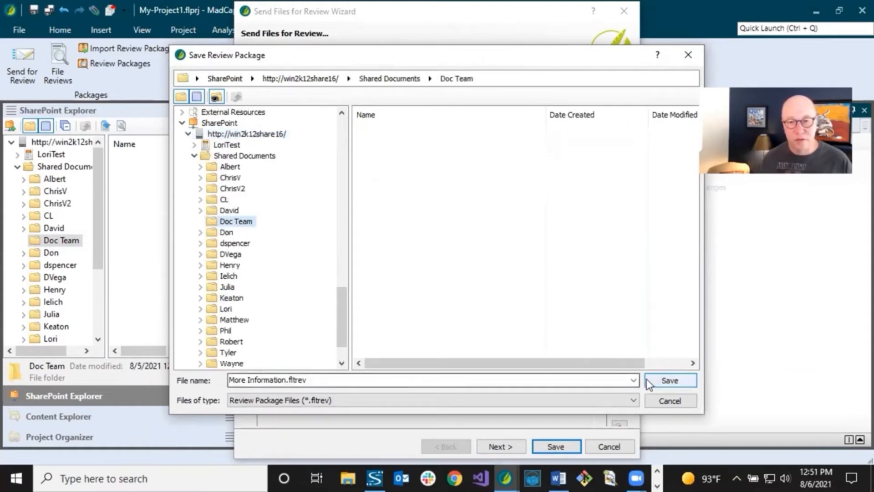
{"action": "left_click", "coordinate": [669, 382]}
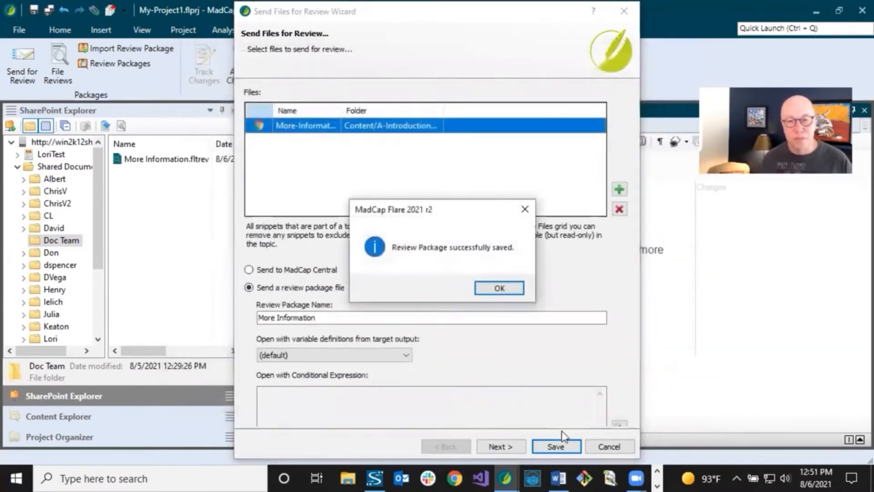
{"action": "left_click", "coordinate": [499, 289]}
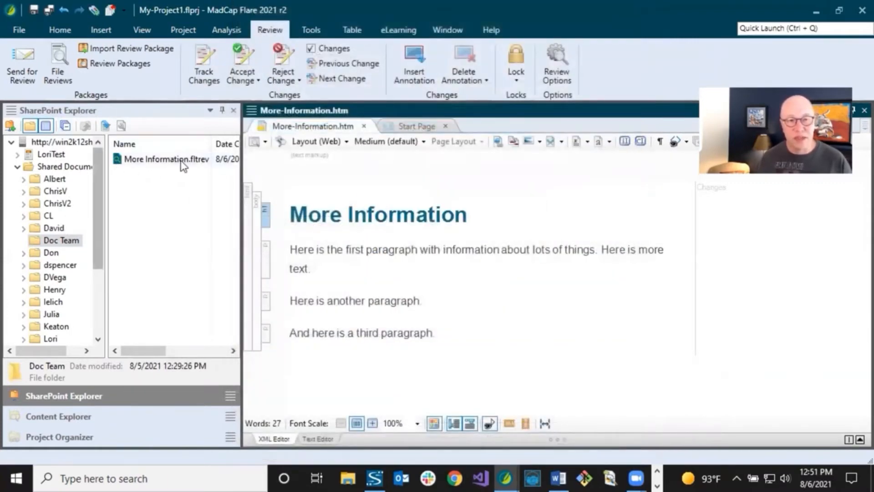
{"action": "left_click", "coordinate": [318, 209]}
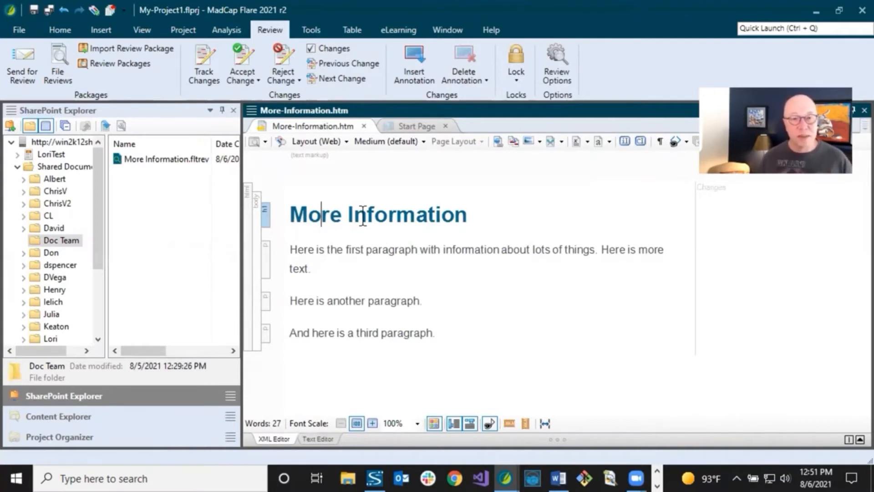
{"action": "left_click", "coordinate": [145, 28]}
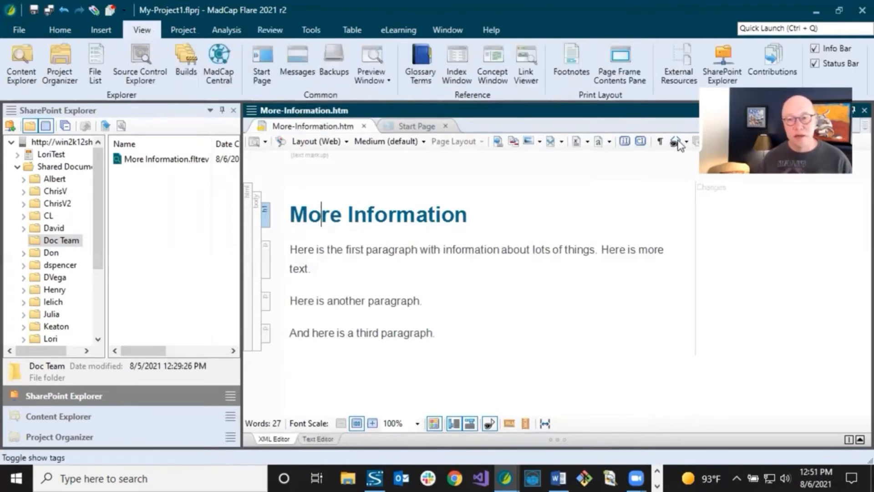
{"action": "left_click", "coordinate": [310, 213]}
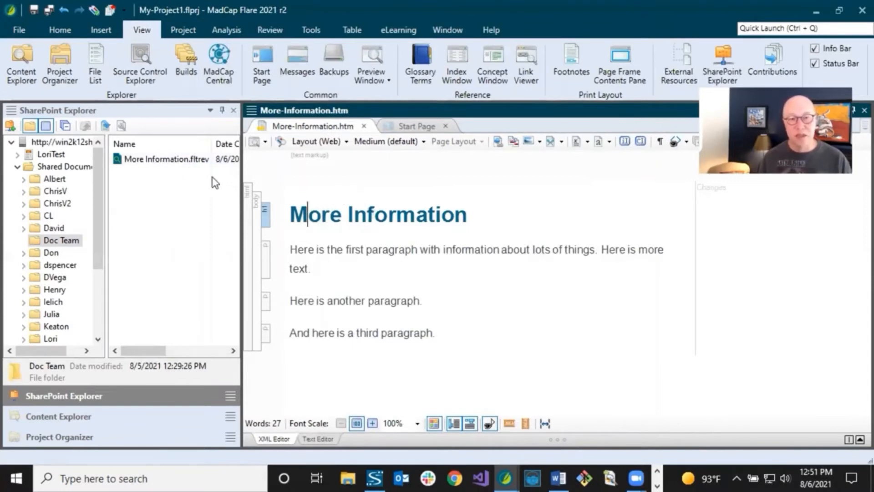
{"action": "left_click", "coordinate": [329, 222]}
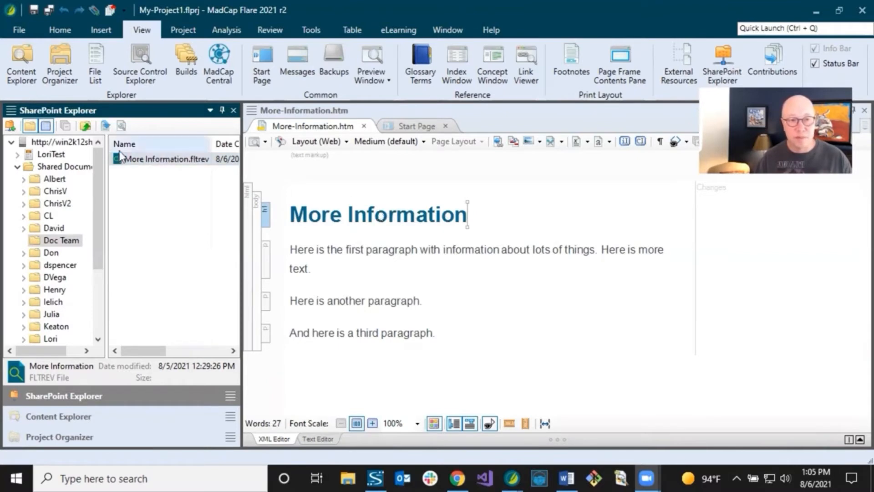
Open the More Information.fltrev package from SharePoint by copying it to the Inbox of the corresponding Flare project.
{"action": "double_click", "coordinate": [135, 161]}
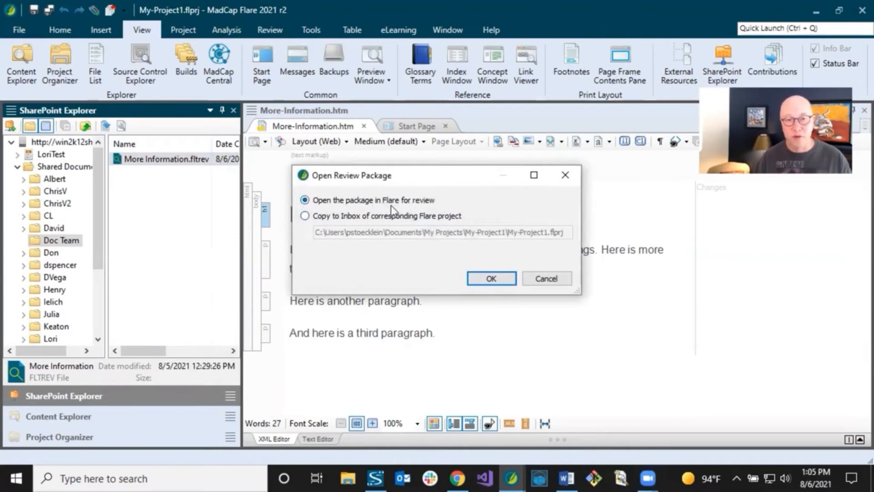
{"action": "left_click", "coordinate": [306, 217]}
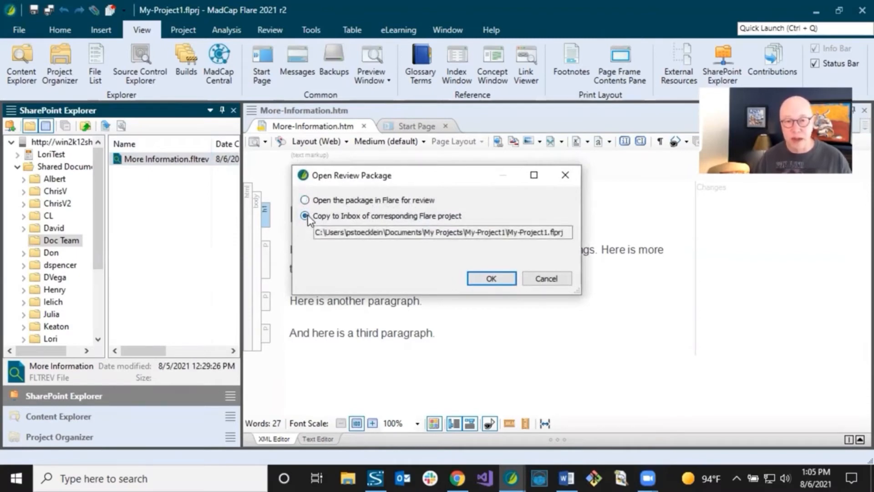
{"action": "left_click", "coordinate": [475, 278]}
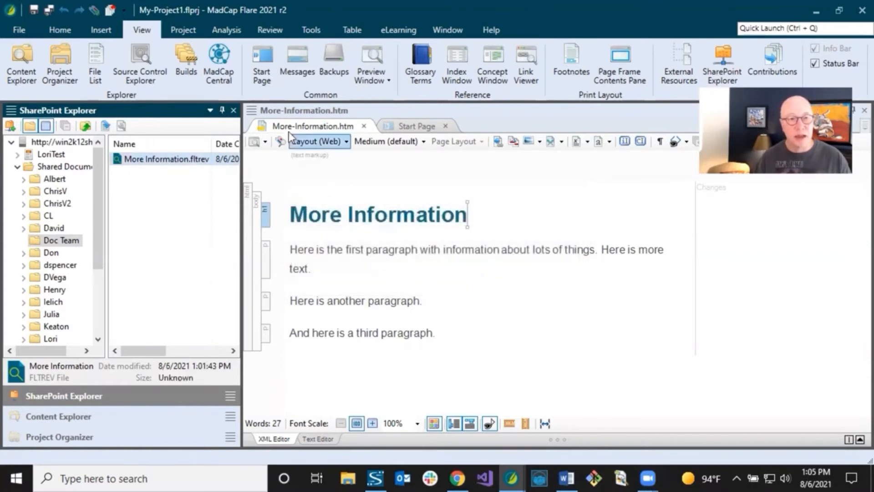
Show the File Reviews Inbox and open the returned More-Information.htm topic from it.
{"action": "left_click", "coordinate": [270, 30]}
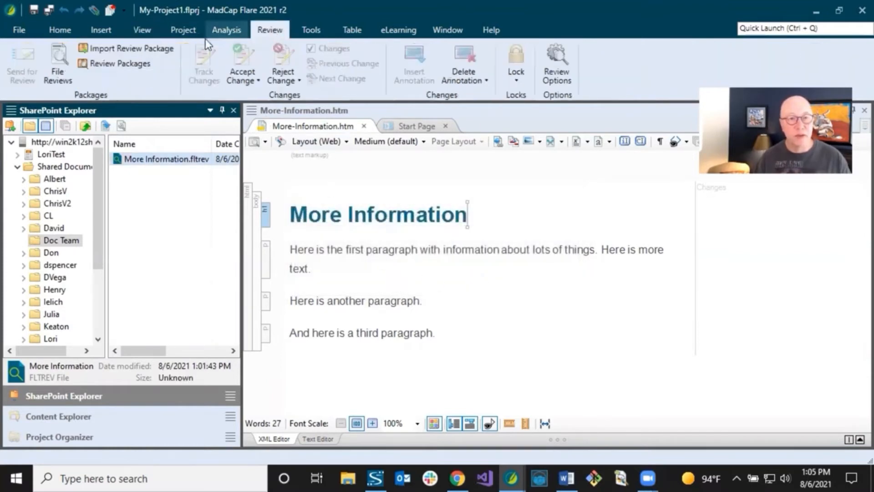
{"action": "left_click", "coordinate": [59, 70]}
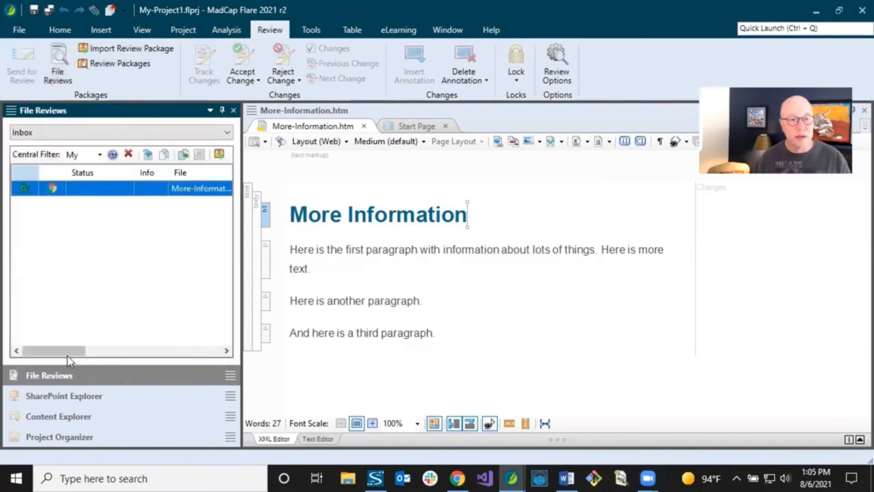
{"action": "mouse_move", "coordinate": [67, 354]}
{"action": "left_mouse_down"}
{"action": "mouse_move", "coordinate": [129, 354]}
{"action": "mouse_move", "coordinate": [82, 351]}
{"action": "left_mouse_up"}
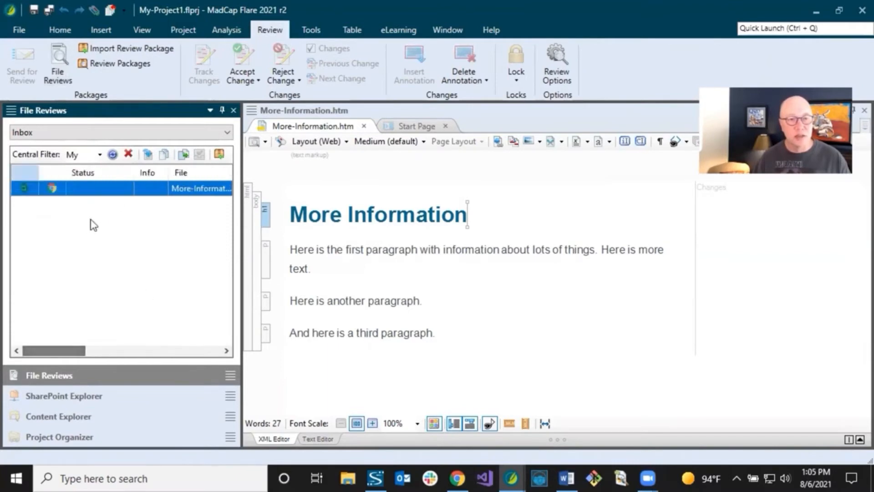
{"action": "double_click", "coordinate": [104, 194]}
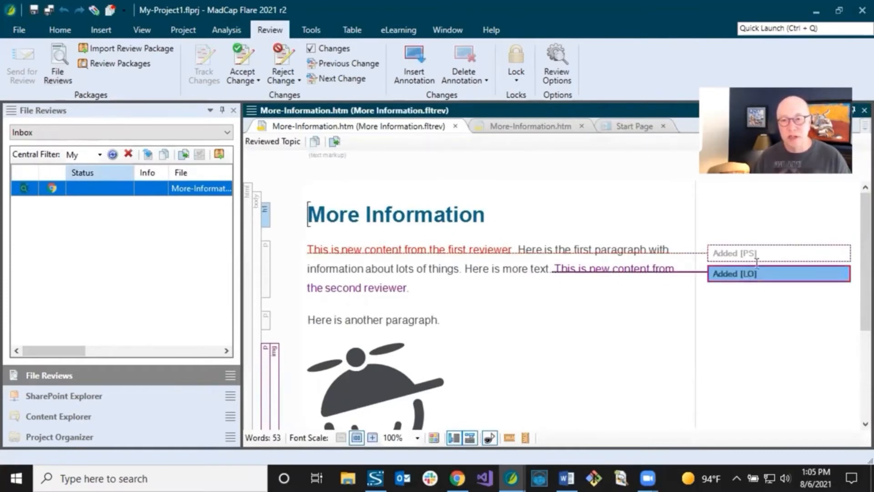
Examine the additions by both reviewers throughout the returned topic, including the text, image and bulleted list.
{"action": "mouse_move", "coordinate": [721, 260]}
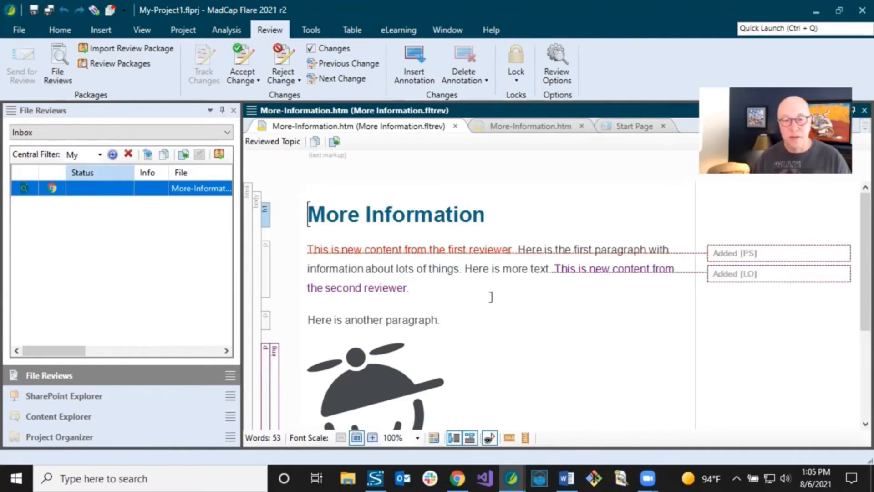
{"action": "left_click", "coordinate": [481, 269]}
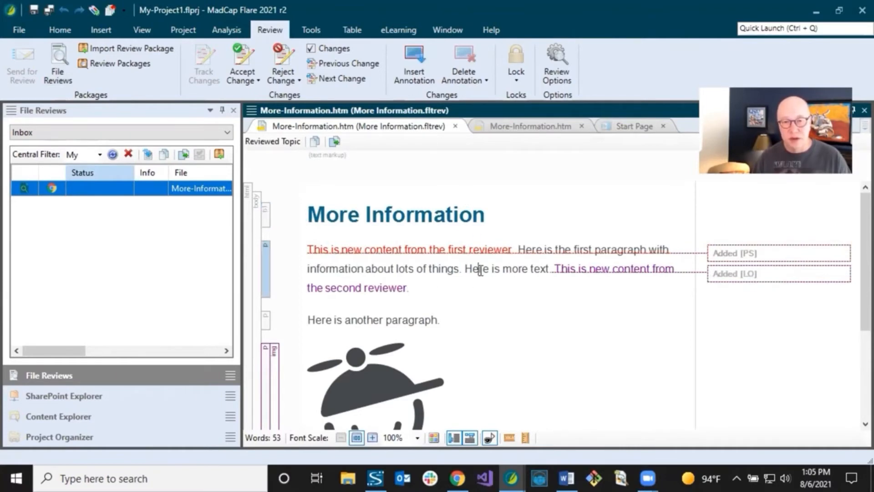
{"action": "scroll", "coordinate": [463, 304], "scroll_direction": "down", "scroll_amount": 4}
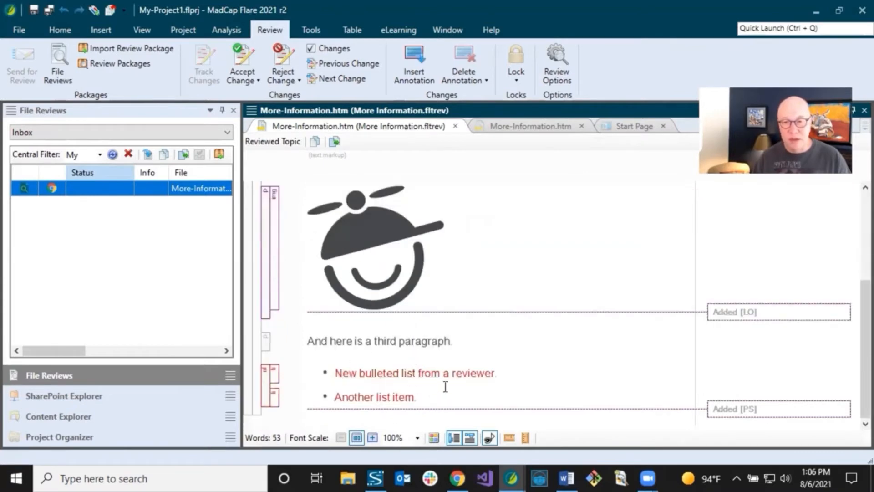
{"action": "scroll", "coordinate": [445, 386], "scroll_direction": "up", "scroll_amount": 4}
{"action": "scroll", "coordinate": [450, 387], "scroll_direction": "down", "scroll_amount": 4}
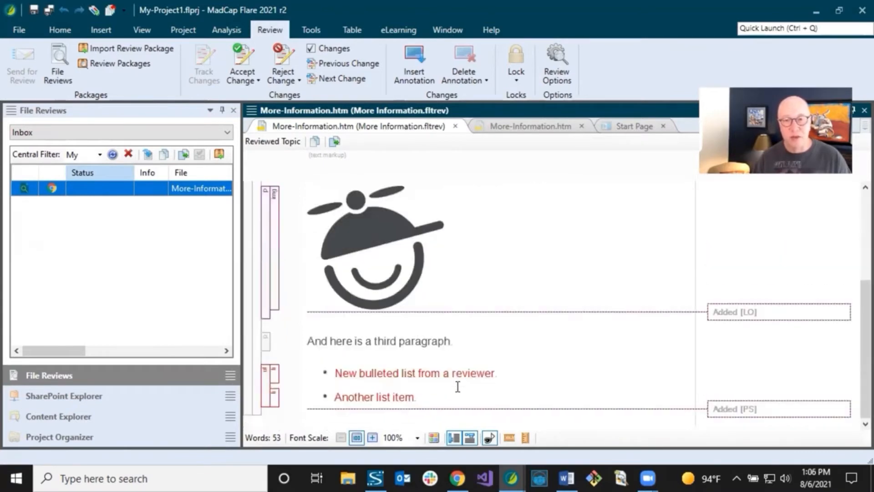
{"action": "scroll", "coordinate": [455, 386], "scroll_direction": "up", "scroll_amount": 4}
Accept all tracked changes in the reviewed More-Information.htm topic.
{"action": "left_click", "coordinate": [477, 268]}
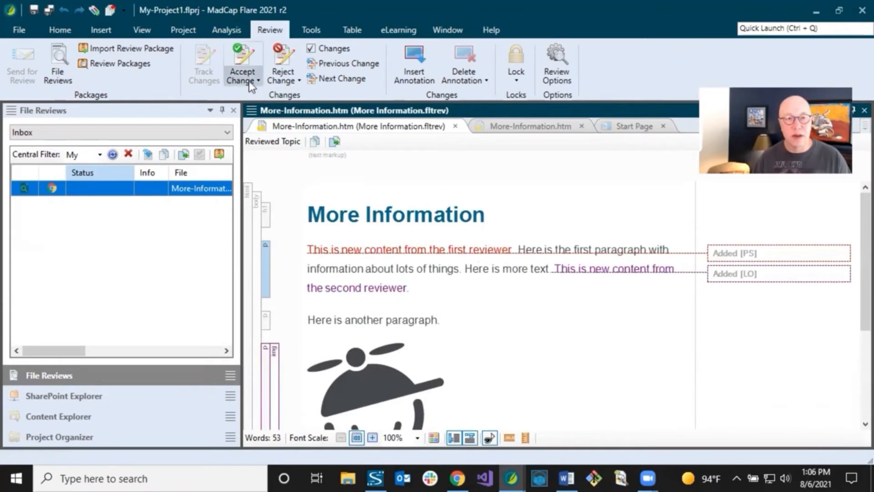
{"action": "left_click", "coordinate": [250, 83]}
{"action": "left_click", "coordinate": [256, 107]}
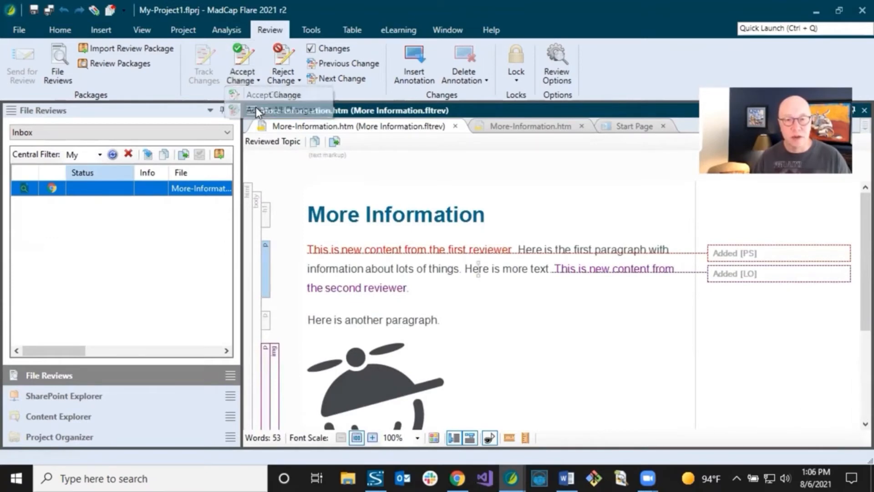
{"action": "left_click", "coordinate": [445, 288]}
{"action": "left_click", "coordinate": [425, 249]}
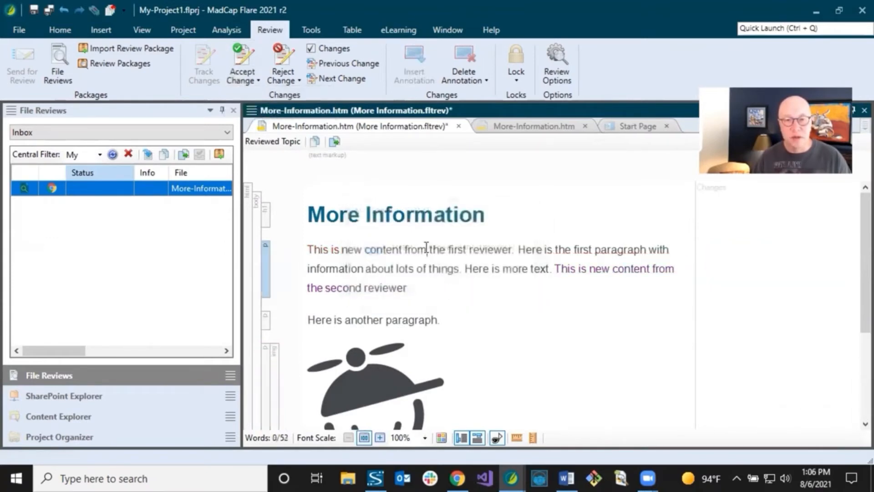
Save the reviewed topic and accept it into the project, copying the Simon.png image along with it.
{"action": "left_click", "coordinate": [34, 10]}
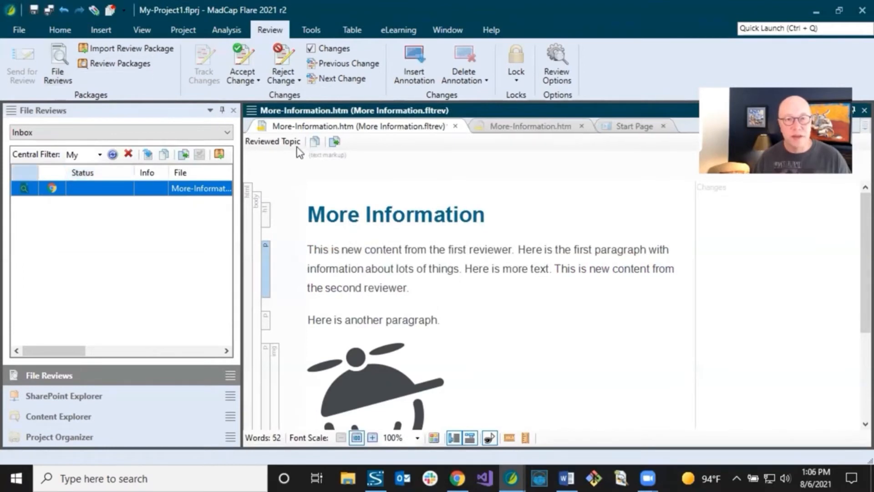
{"action": "left_click", "coordinate": [336, 144]}
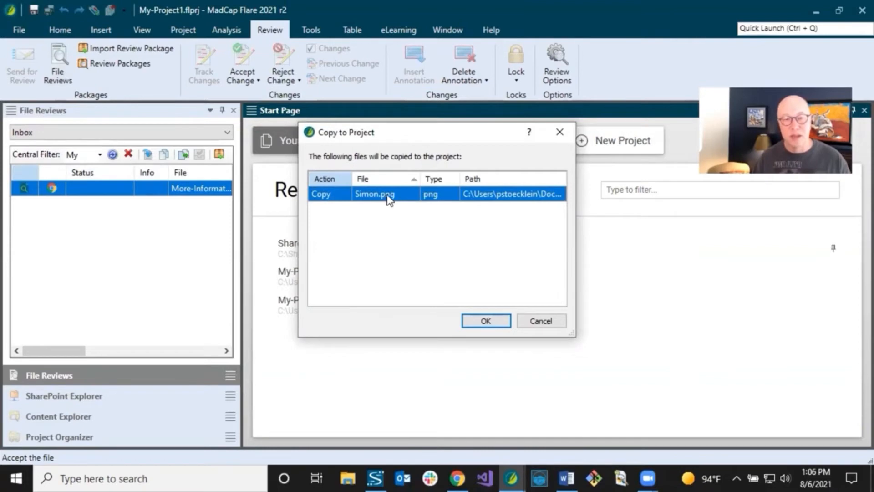
{"action": "left_click", "coordinate": [483, 321]}
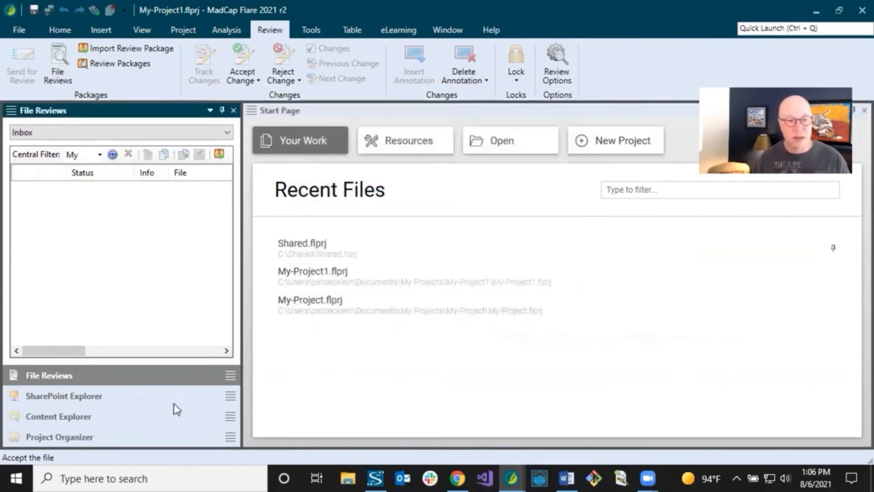
Show the project's content files and expand Resources and its Images folder to locate the copied image.
{"action": "left_click", "coordinate": [85, 417]}
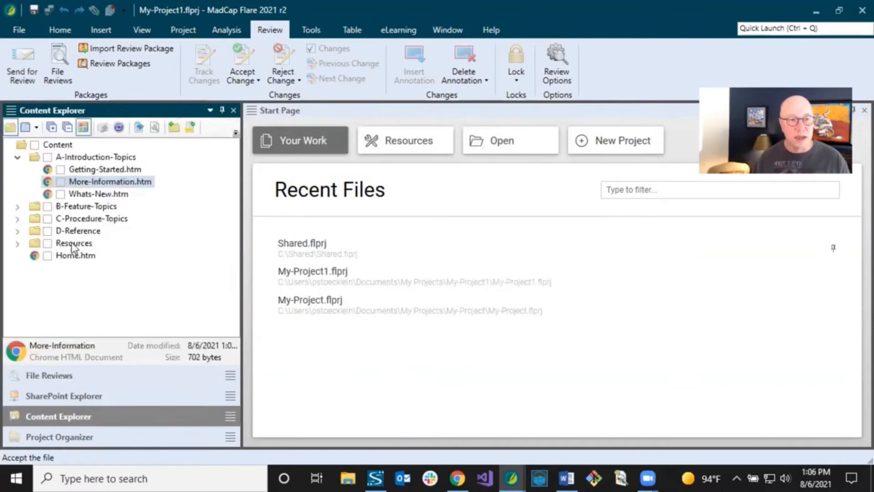
{"action": "left_click", "coordinate": [18, 243]}
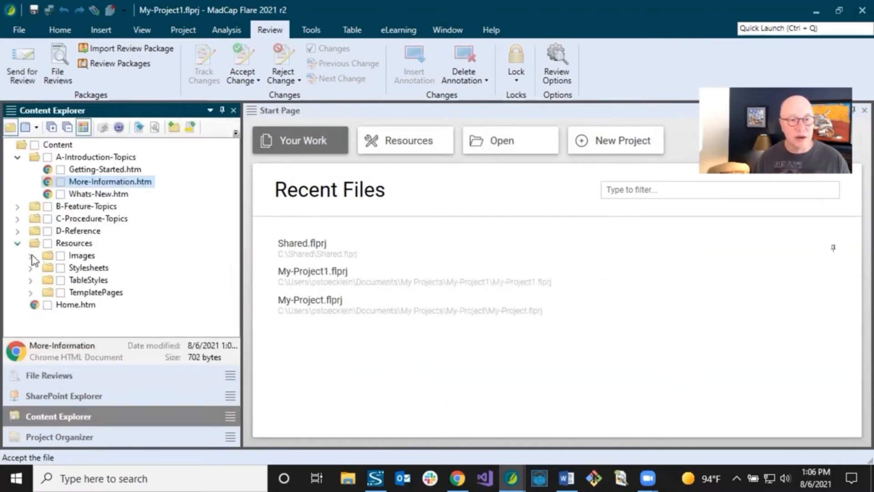
{"action": "left_click", "coordinate": [31, 254]}
{"action": "left_click", "coordinate": [101, 330]}
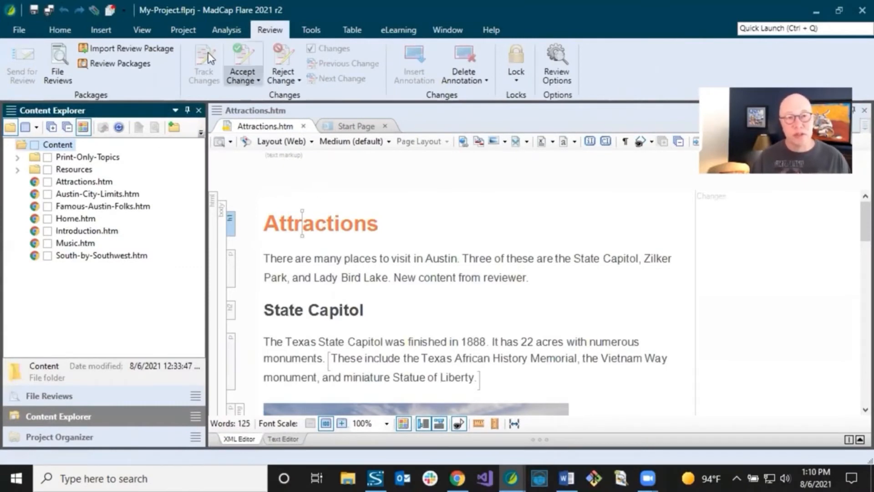
Show External Resources in My-Project and widen the pane and its folder tree so the Flare-Topic-Reviews folder name can be read.
{"action": "left_click", "coordinate": [138, 31]}
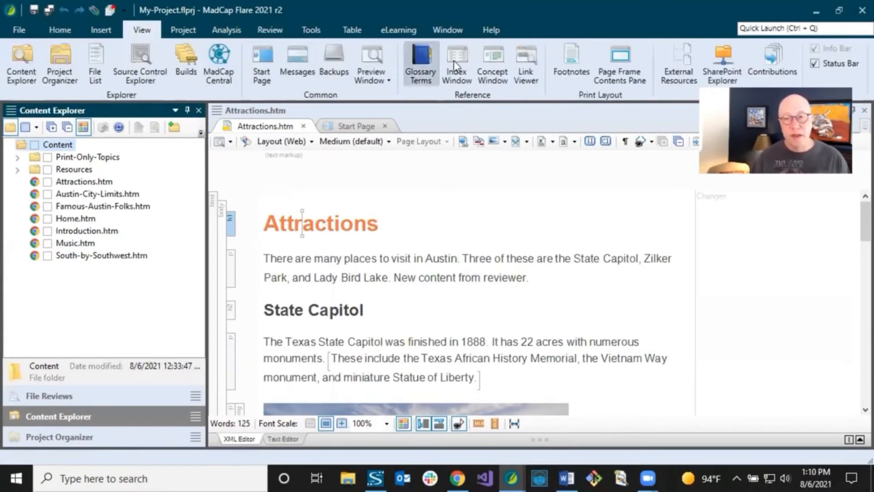
{"action": "left_click", "coordinate": [689, 69]}
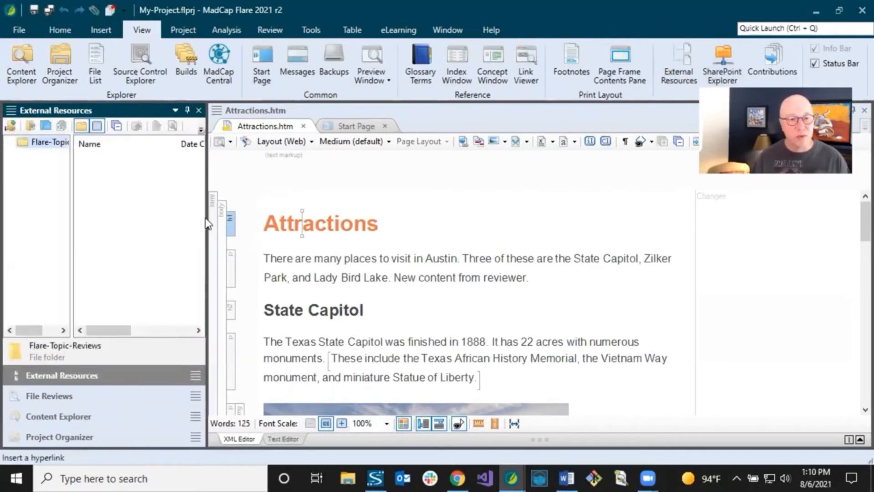
{"action": "left_click_drag", "start_coordinate": [208, 222], "coordinate": [257, 218]}
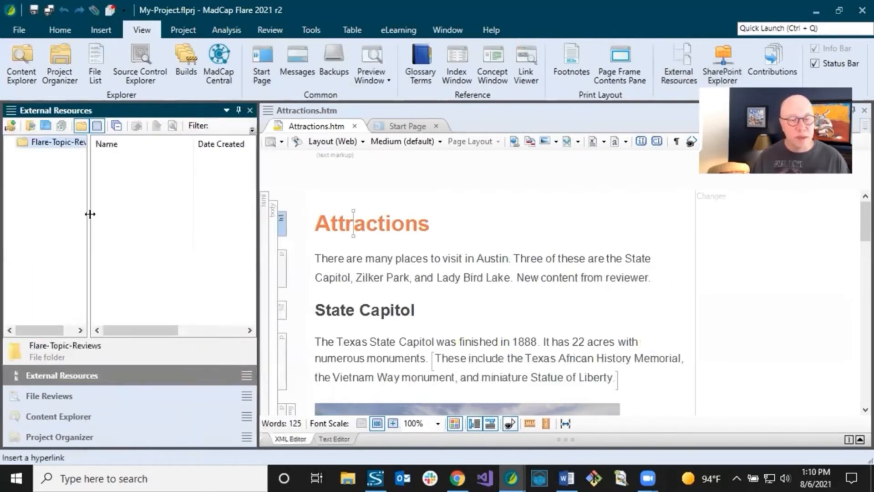
{"action": "left_click_drag", "start_coordinate": [90, 213], "coordinate": [121, 213]}
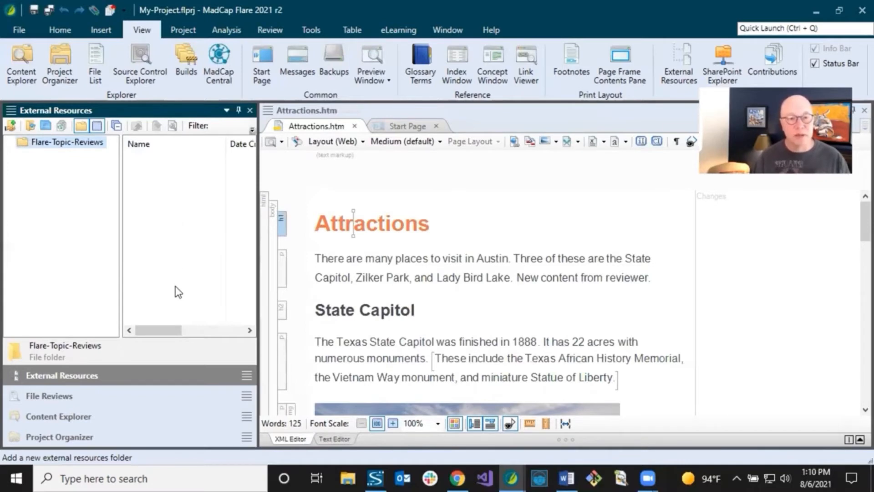
Show the project's content files and look over Austin-City-Limits.htm, Music.htm and South-by-Southwest.htm as candidate topics for review.
{"action": "left_click", "coordinate": [89, 416]}
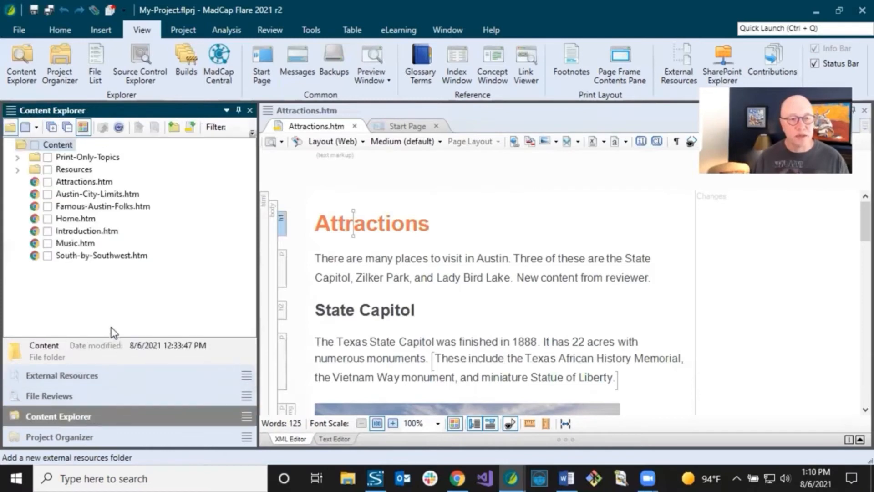
{"action": "left_click", "coordinate": [94, 195]}
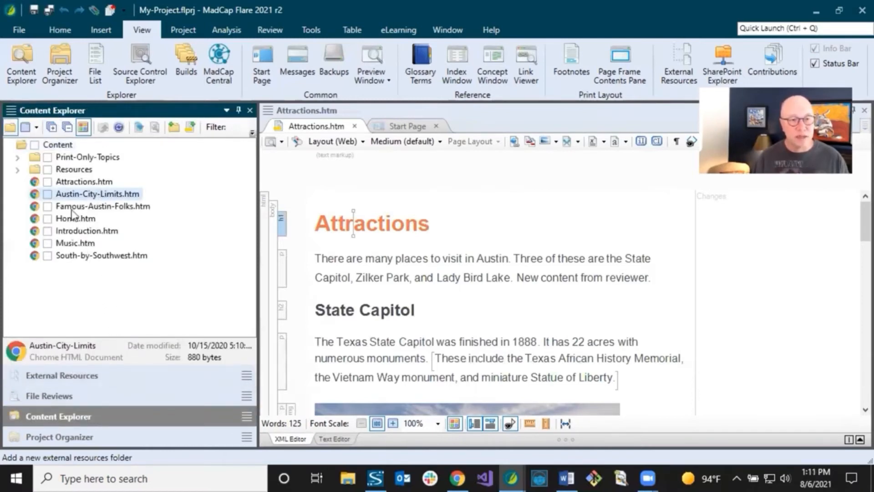
{"action": "left_click", "coordinate": [64, 244]}
{"action": "left_click", "coordinate": [69, 255]}
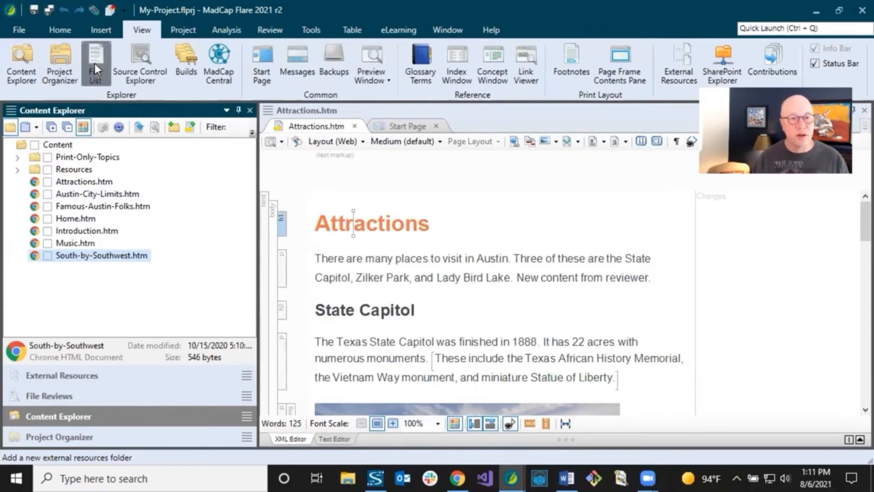
List the project's topic files in the File List and select Austin-City-Limits.htm, Music.htm and South-by-Southwest.htm together.
{"action": "left_click", "coordinate": [490, 141]}
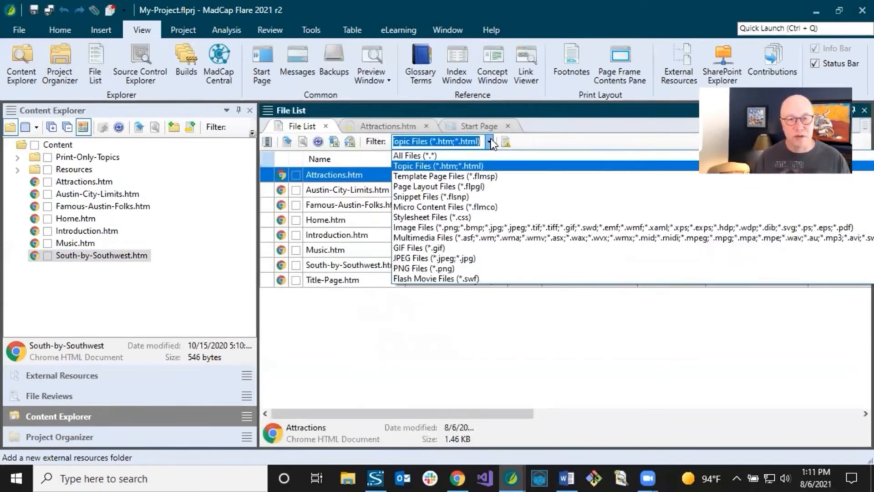
{"action": "left_click", "coordinate": [491, 144]}
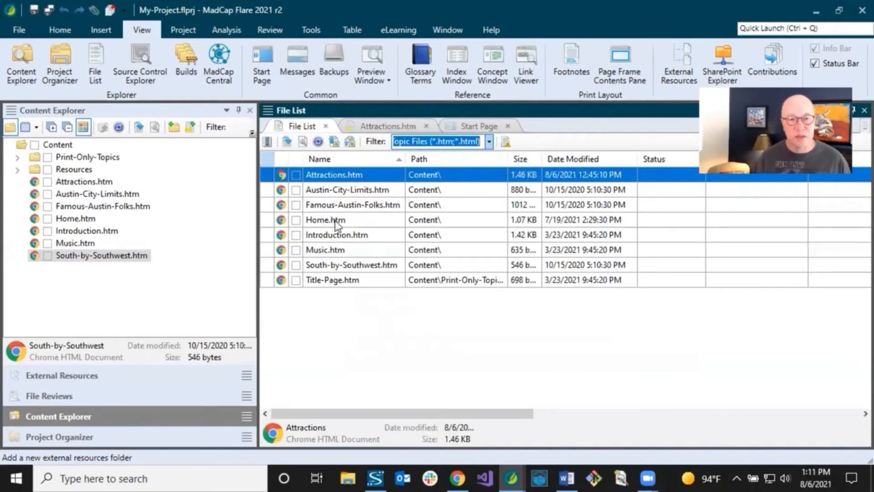
{"action": "left_click", "coordinate": [345, 193]}
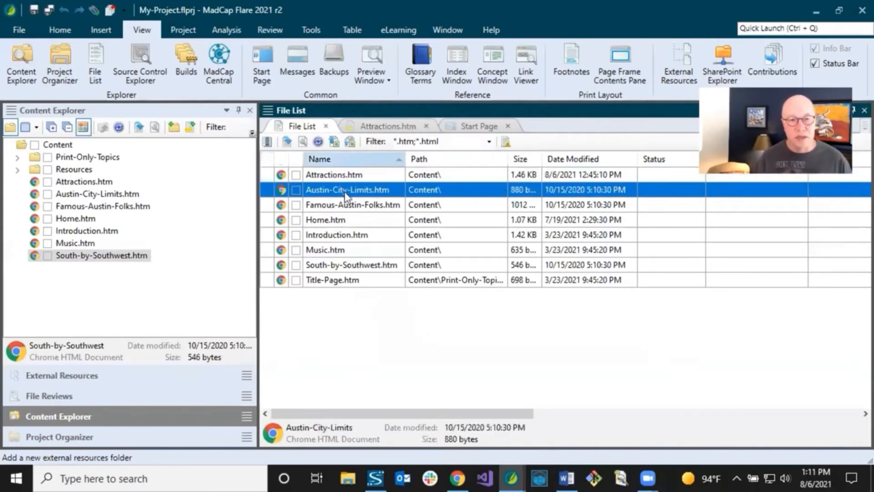
{"action": "left_click", "coordinate": [327, 252], "text": "ctrl"}
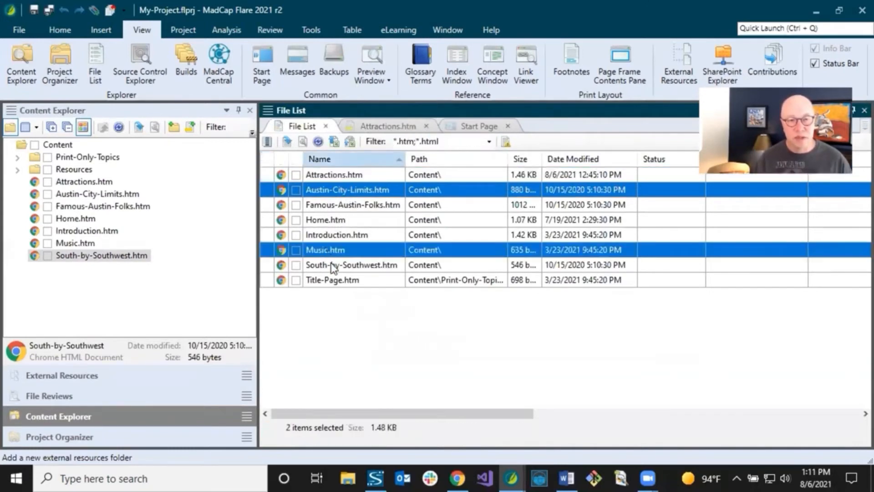
{"action": "left_click", "coordinate": [331, 265], "text": "ctrl"}
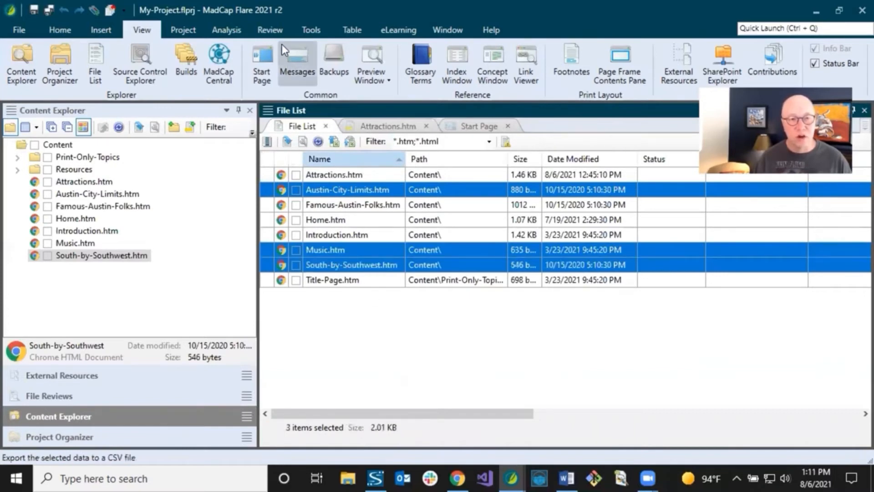
Start sending the three selected topics for review, check the wizard's file list, and close both the wizard and the File List.
{"action": "left_click", "coordinate": [270, 29]}
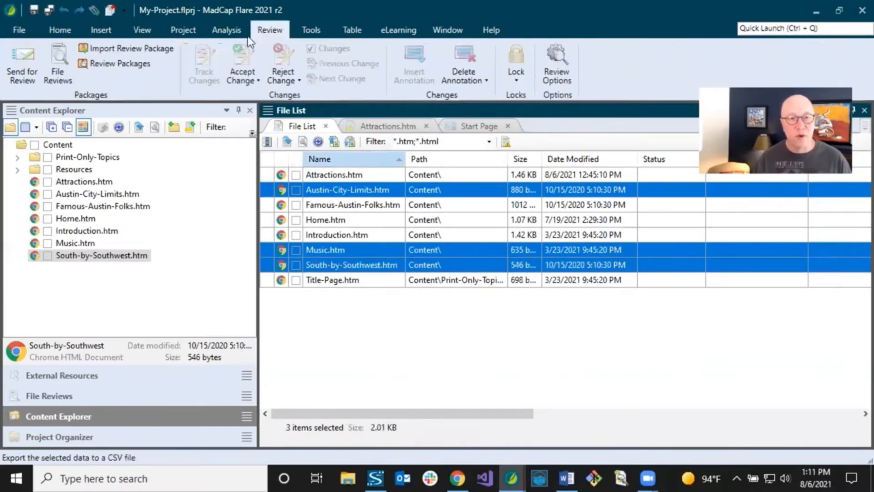
{"action": "left_click", "coordinate": [34, 67]}
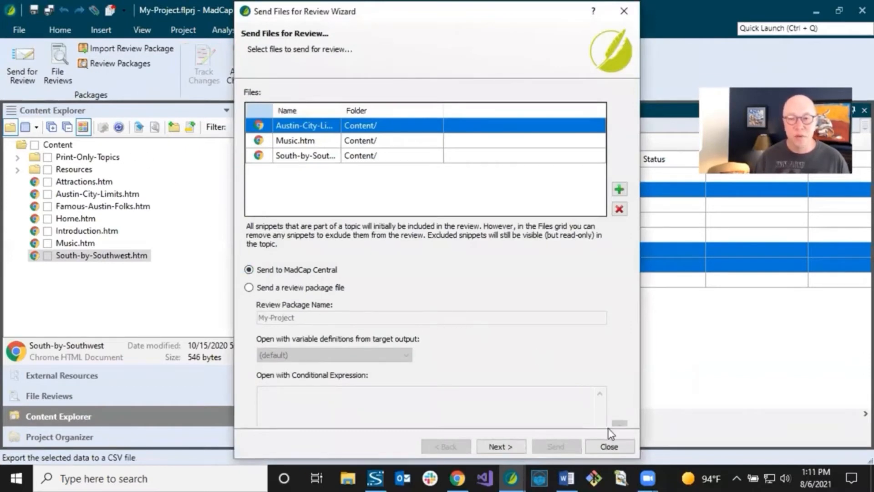
{"action": "left_click", "coordinate": [610, 446]}
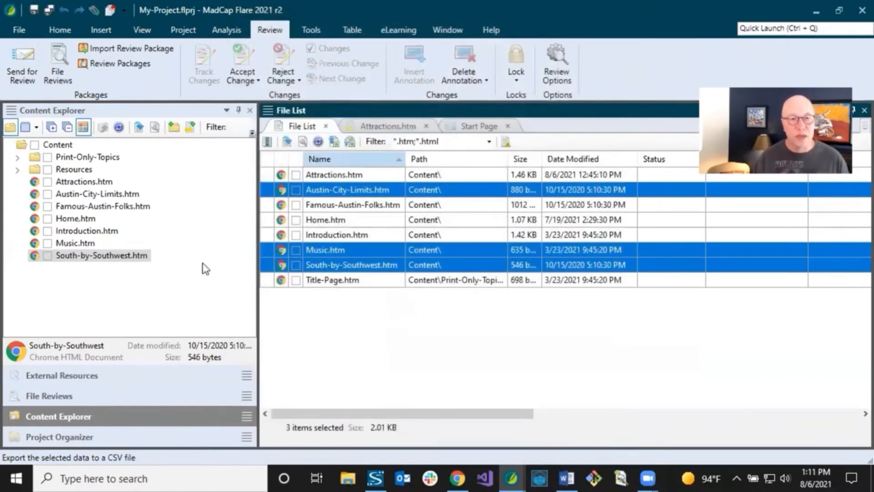
{"action": "left_click", "coordinate": [326, 126]}
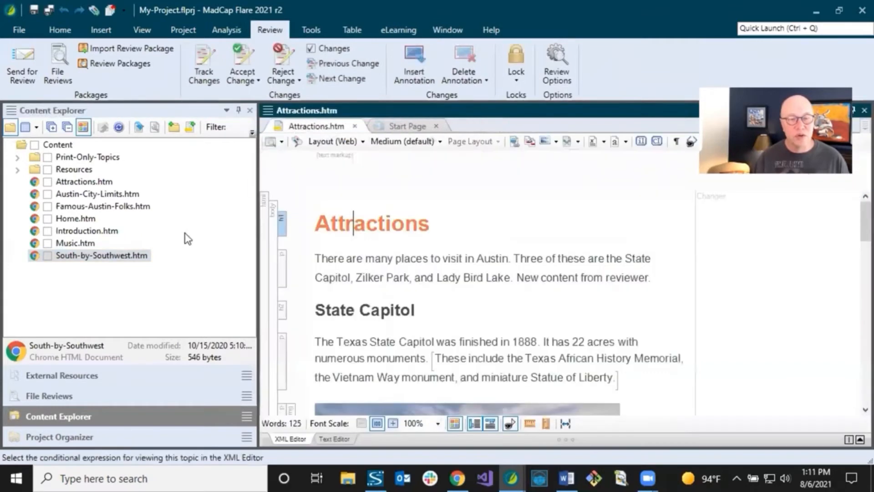
Locate South-by-Southwest.htm in the project's tables of contents and open Online-TOC.fltoc from the matches.
{"action": "right_click", "coordinate": [83, 257]}
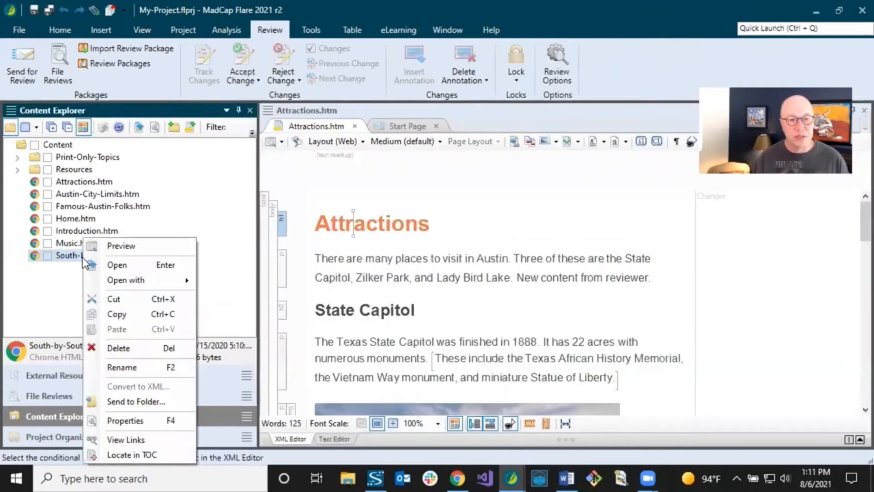
{"action": "left_click", "coordinate": [130, 453]}
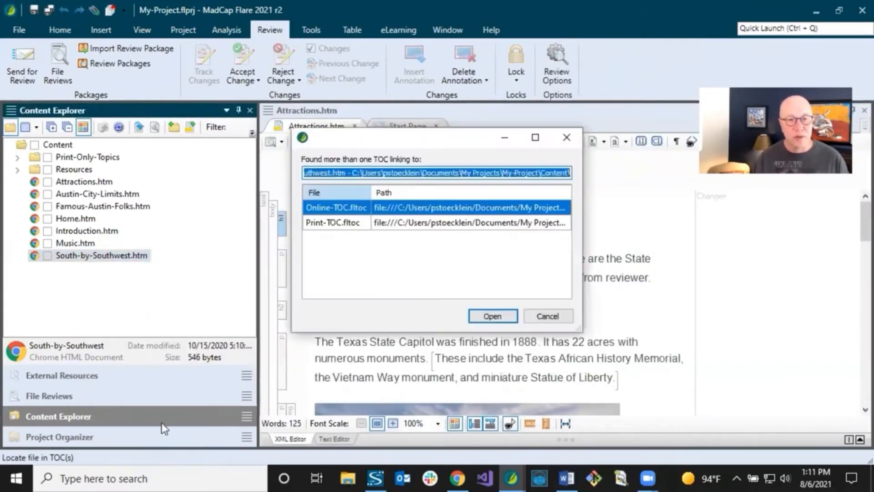
{"action": "left_click", "coordinate": [493, 315]}
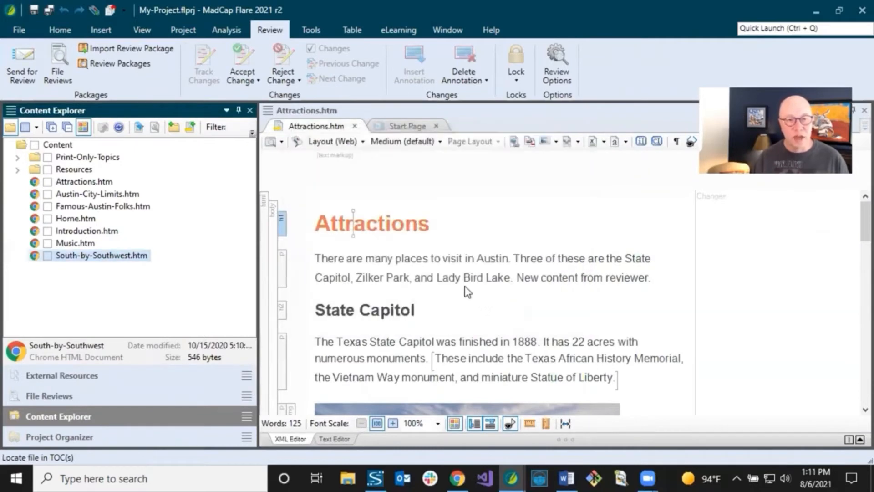
Send the Online-TOC's Music book and its subtopics for review as a review package file named My-Project_Music.
{"action": "left_click", "coordinate": [333, 184]}
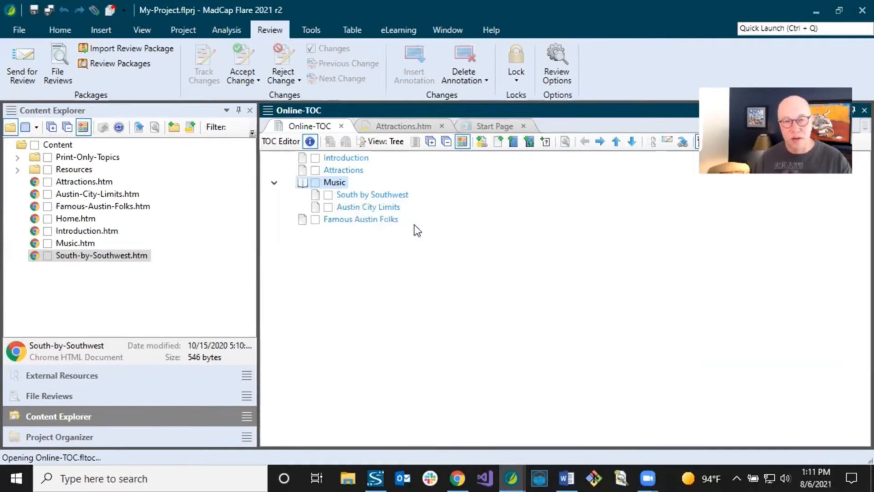
{"action": "right_click", "coordinate": [328, 185]}
{"action": "key", "text": "Escape"}
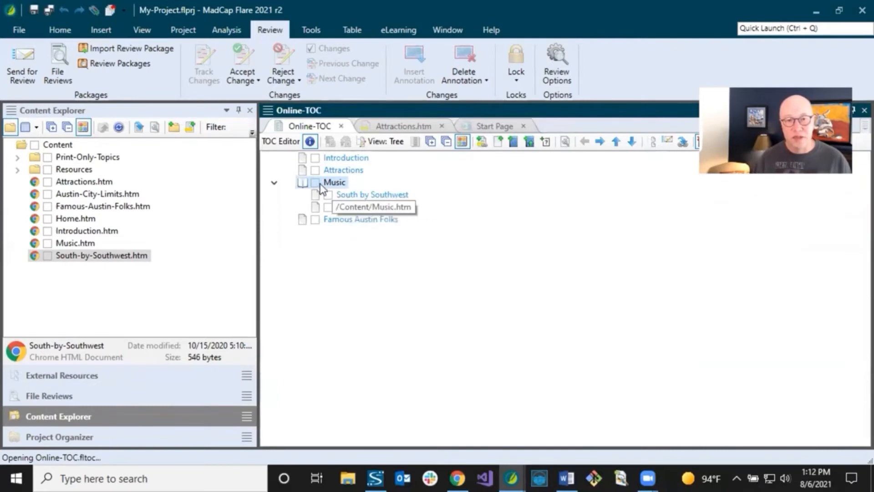
{"action": "right_click", "coordinate": [321, 187]}
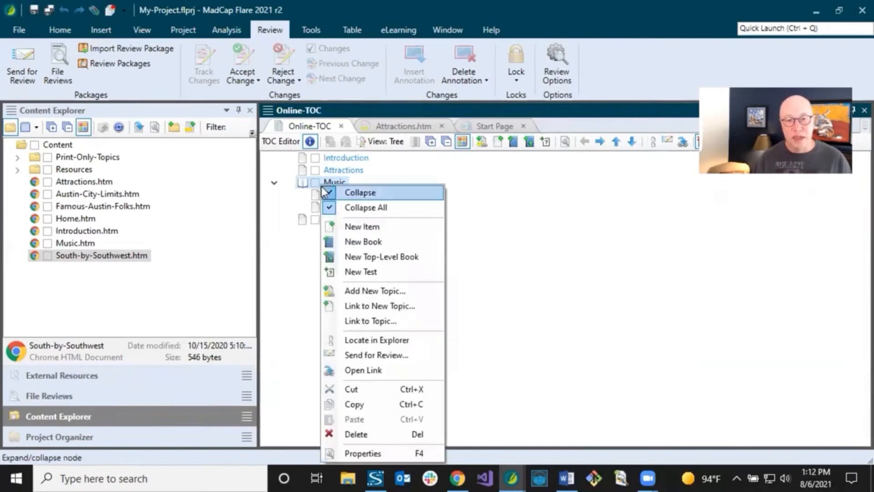
{"action": "left_click", "coordinate": [359, 354]}
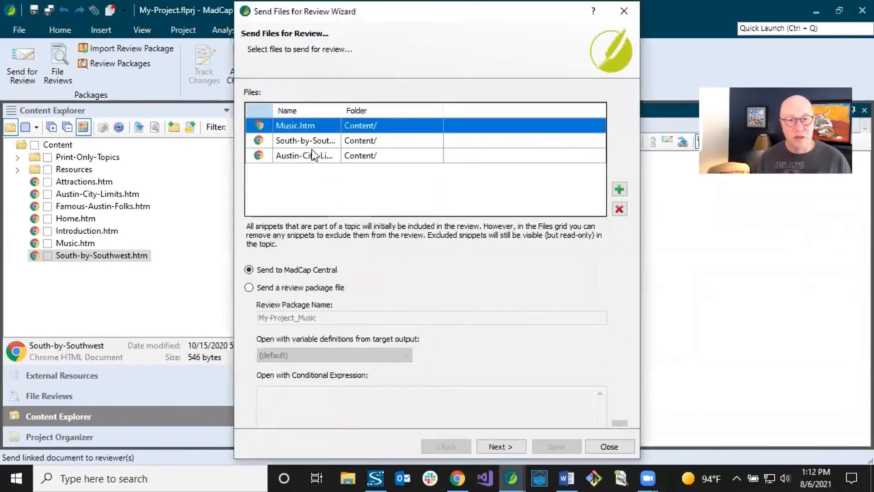
{"action": "left_click", "coordinate": [249, 289]}
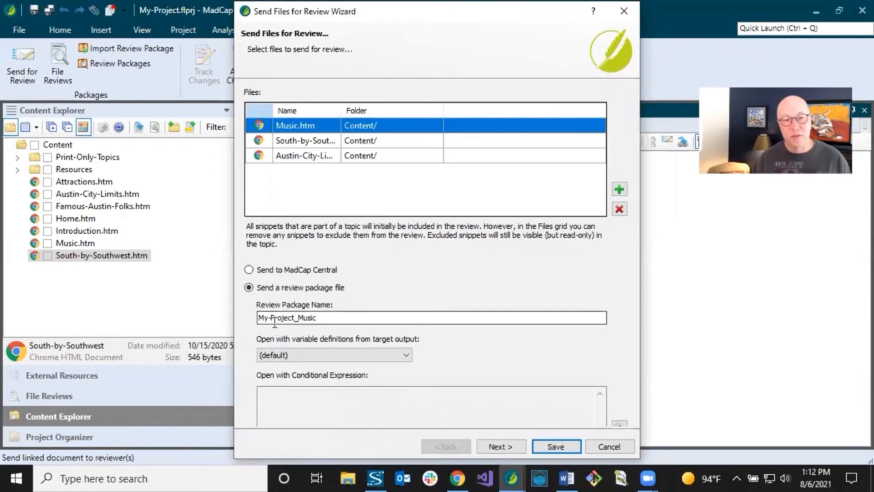
{"action": "left_click", "coordinate": [336, 322]}
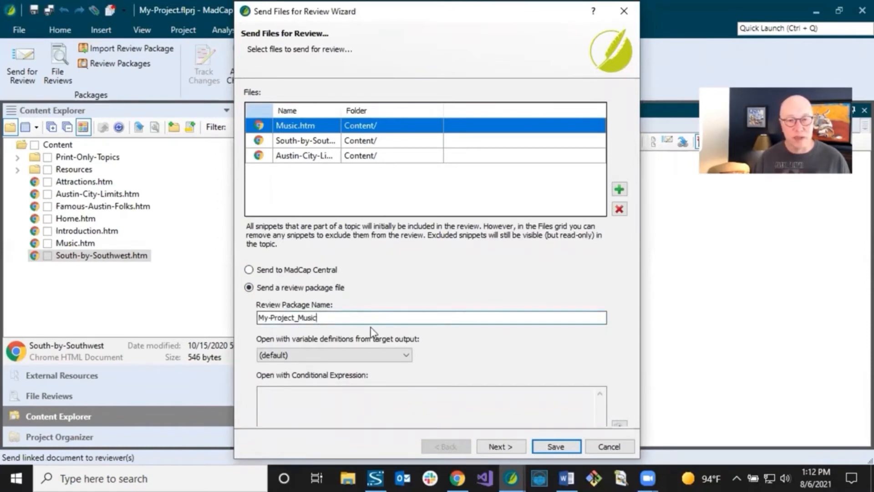
Save the package as My-Project_Music.fltrev in the Flare-Topic-Reviews folder under External Resources, and select the saved file there.
{"action": "left_click", "coordinate": [562, 447]}
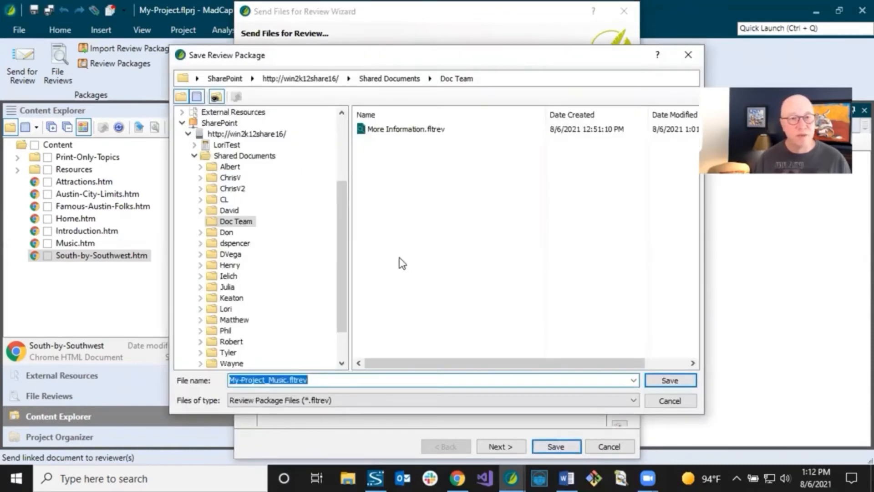
{"action": "scroll", "coordinate": [340, 219], "scroll_direction": "up", "scroll_amount": 1}
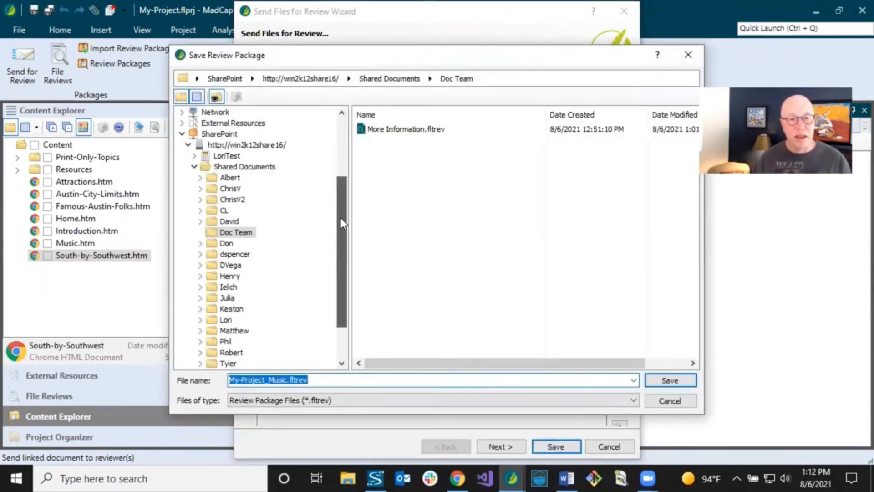
{"action": "left_click_drag", "start_coordinate": [341, 223], "coordinate": [329, 185]}
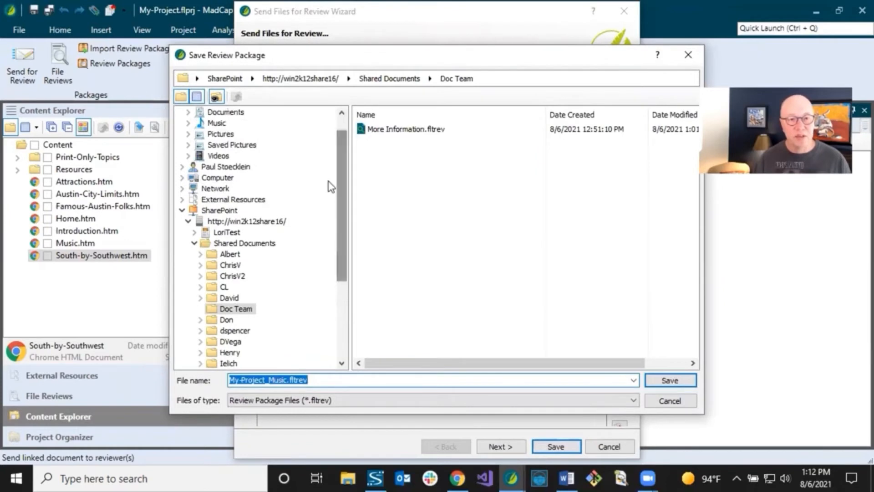
{"action": "left_click", "coordinate": [182, 212]}
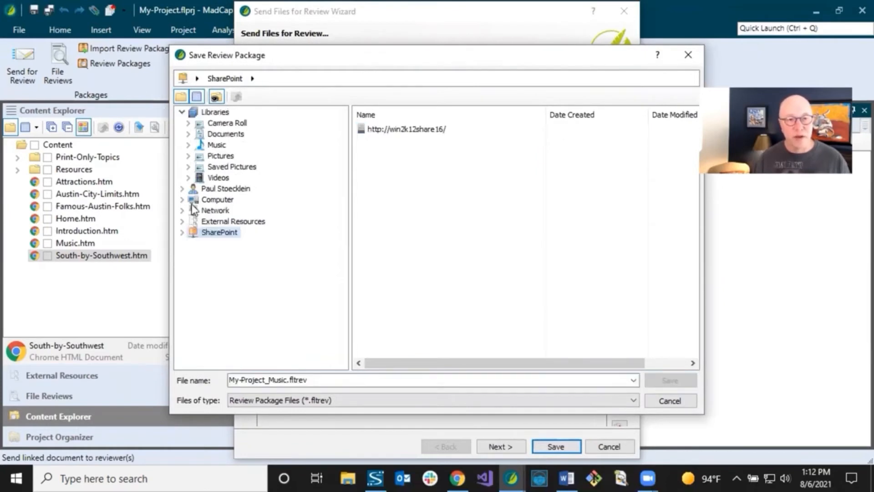
{"action": "left_click", "coordinate": [183, 221]}
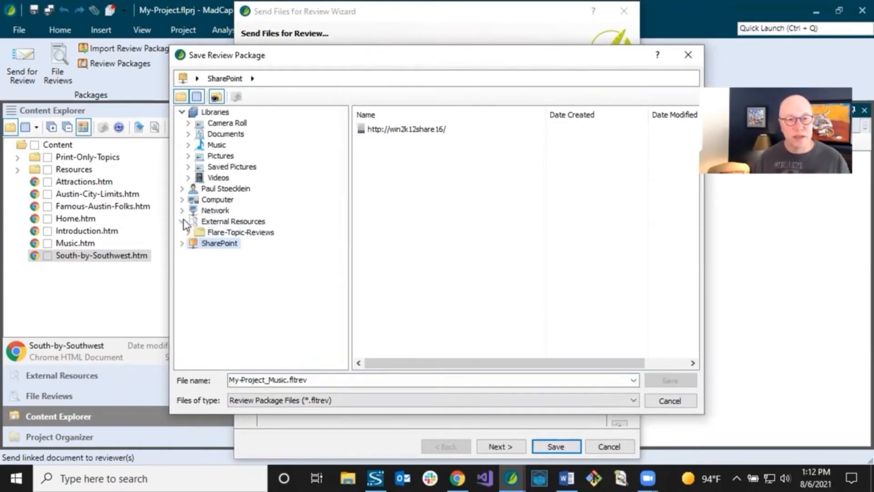
{"action": "left_click", "coordinate": [212, 236]}
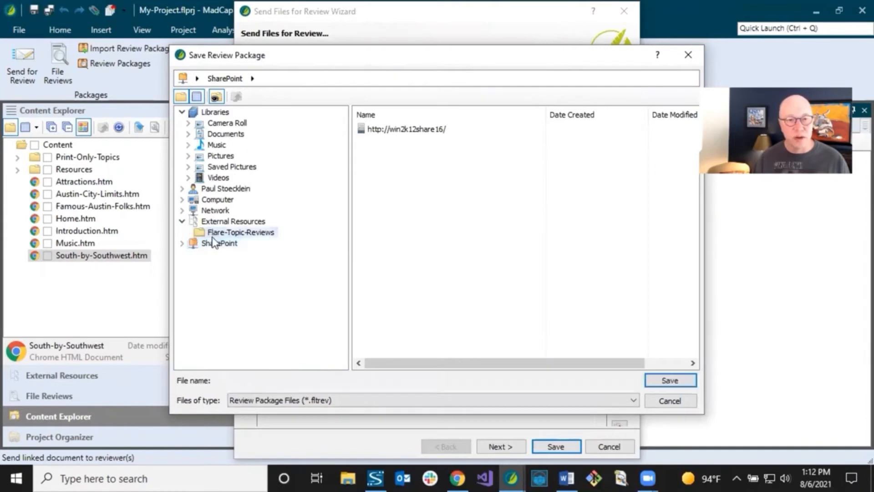
{"action": "left_click", "coordinate": [680, 379]}
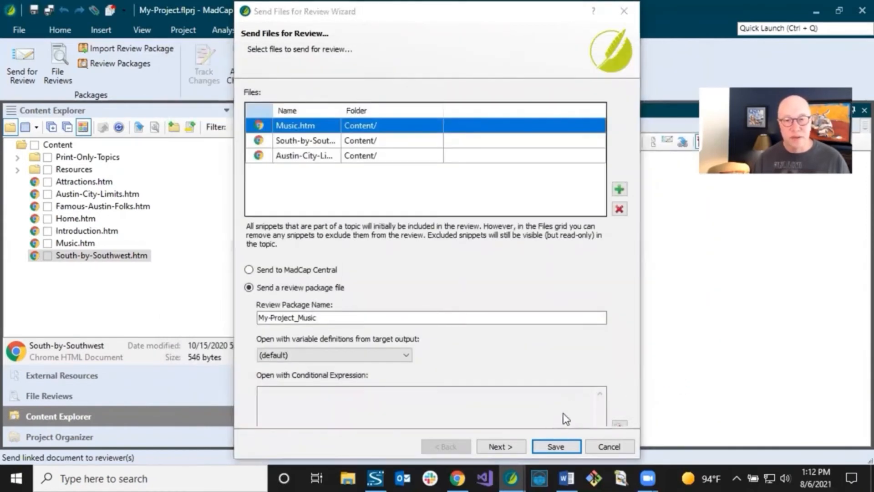
{"action": "left_click", "coordinate": [497, 288]}
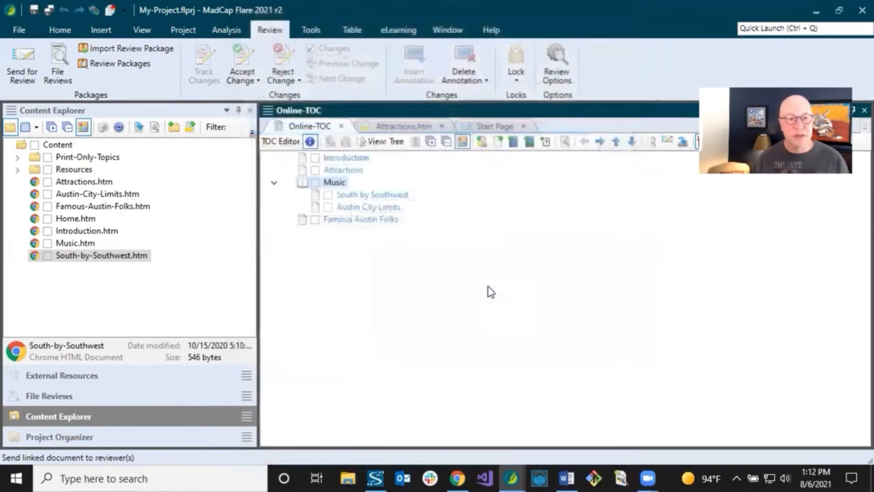
{"action": "left_click", "coordinate": [99, 376]}
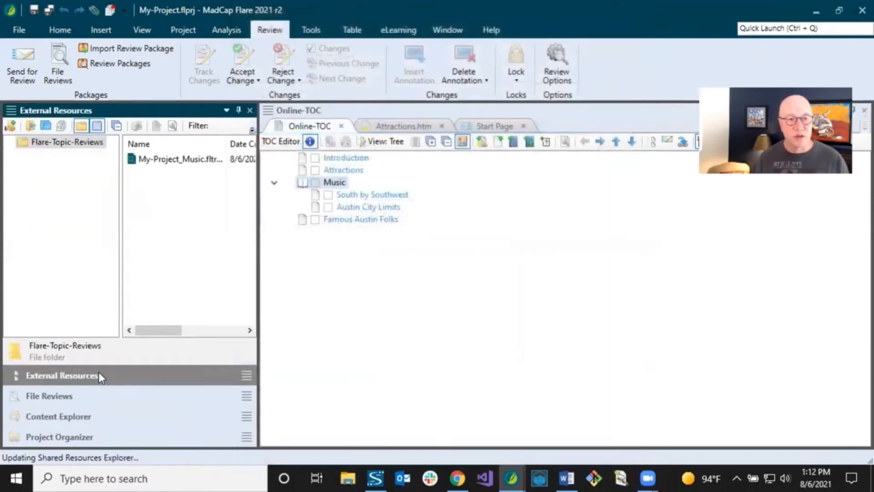
{"action": "left_click", "coordinate": [157, 159]}
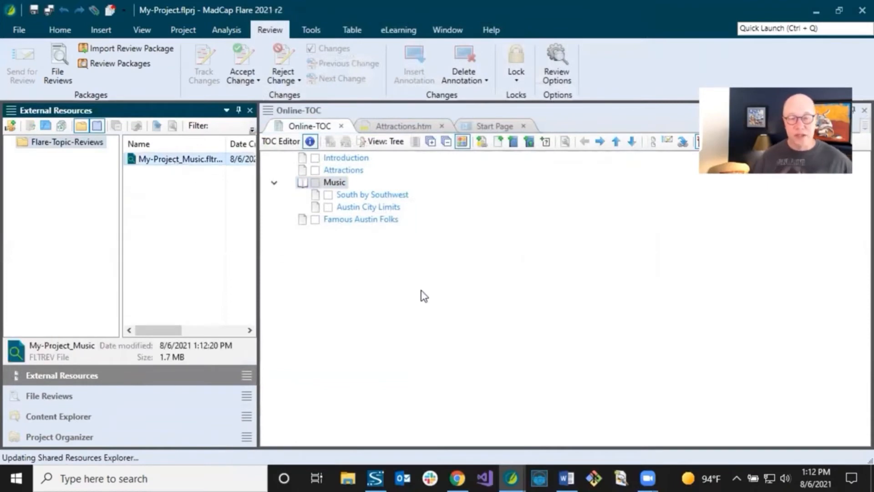
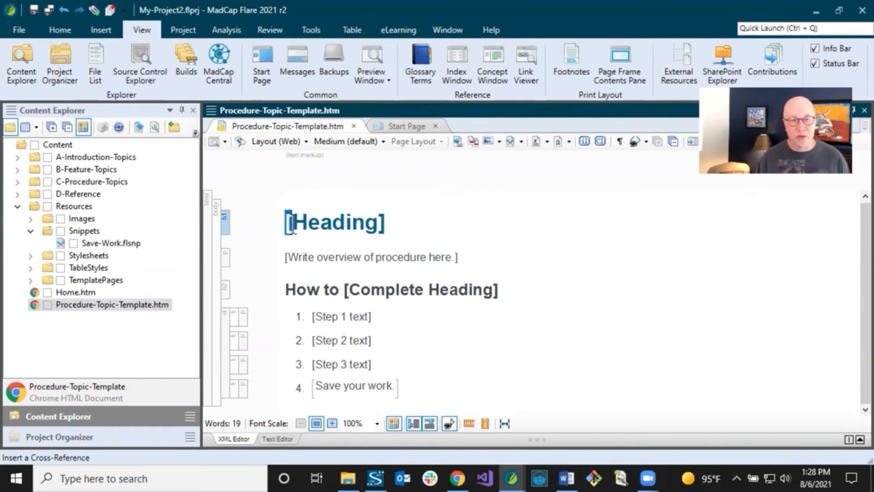
Examine the heading, overview and "How to [Complete Heading]" placeholders in Procedure-Topic-Template.htm of My-Project2.
{"action": "left_click_drag", "start_coordinate": [380, 222], "coordinate": [387, 223]}
{"action": "left_click", "coordinate": [363, 233]}
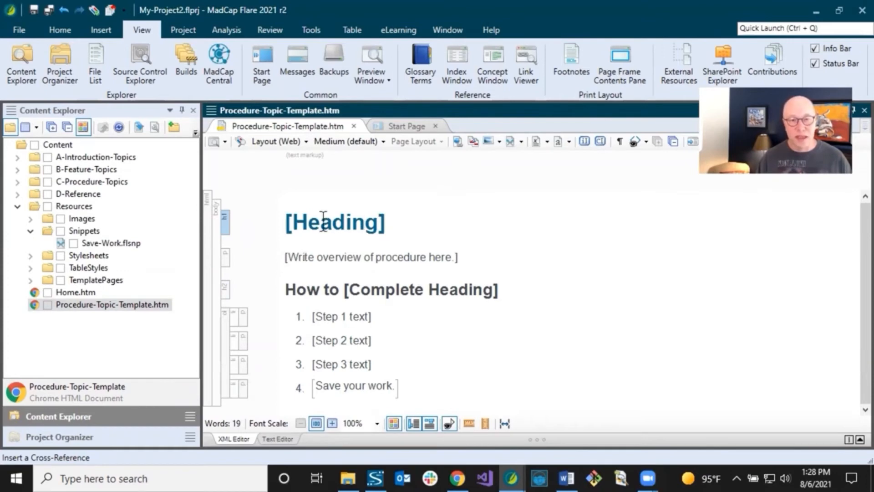
{"action": "left_click", "coordinate": [317, 257]}
{"action": "left_click", "coordinate": [345, 290]}
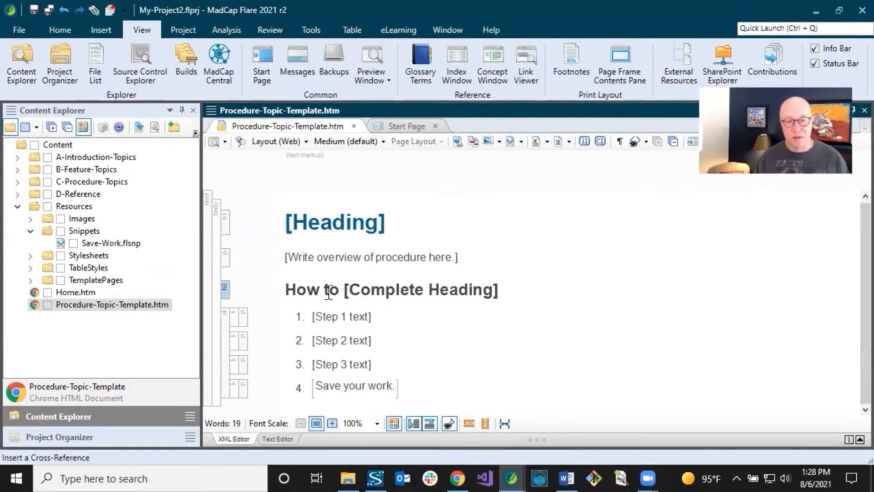
{"action": "left_click_drag", "start_coordinate": [286, 289], "coordinate": [499, 289]}
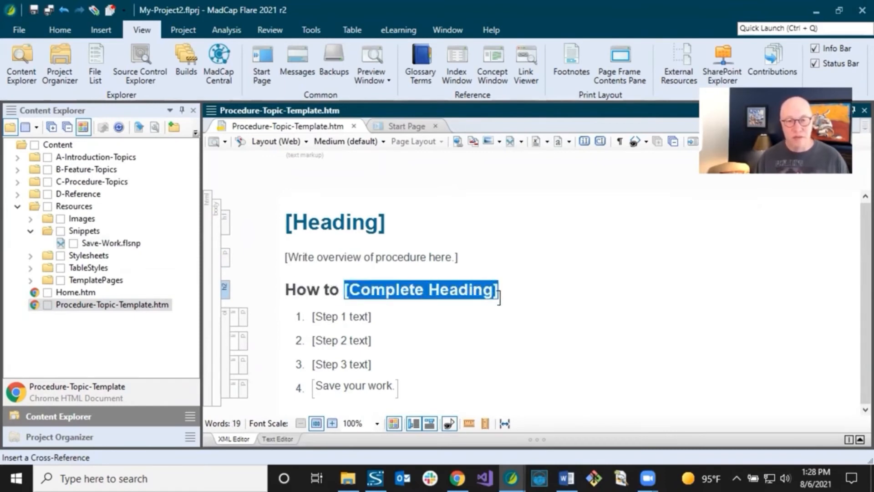
Lock the "Save your work." text in the Save-Work.flsnp snippet, then save and close the snippet.
{"action": "left_click", "coordinate": [362, 317]}
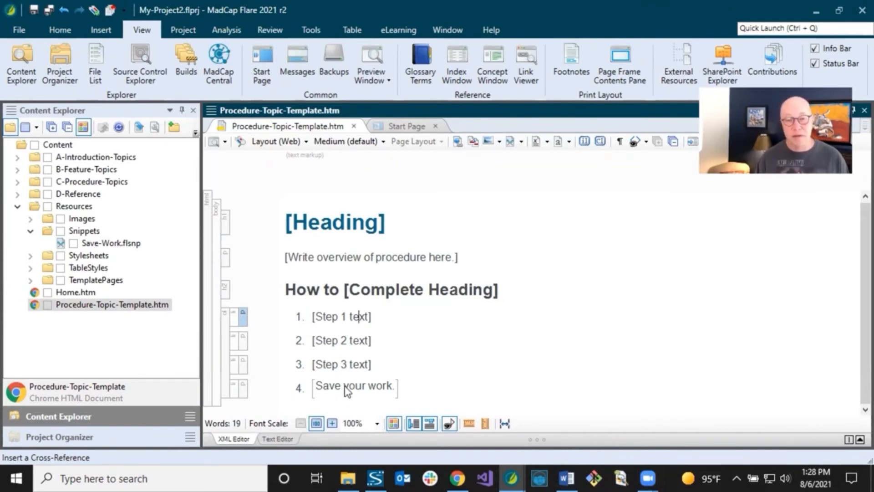
{"action": "mouse_move", "coordinate": [348, 390]}
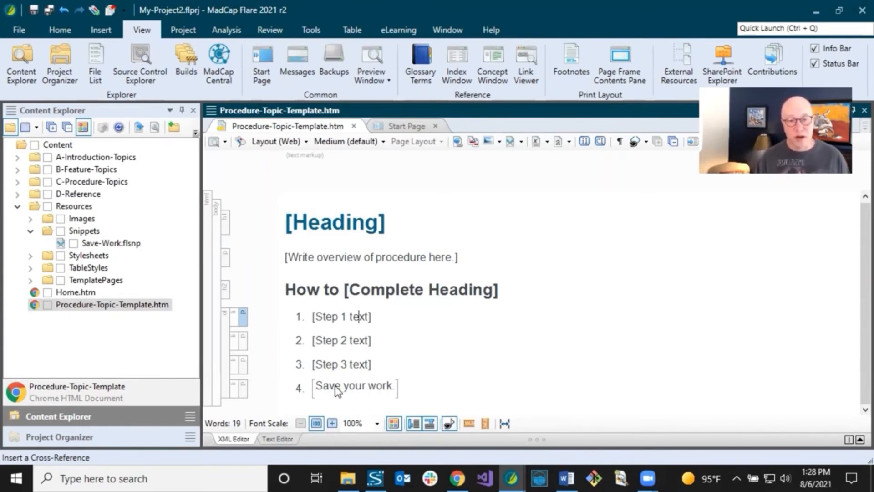
{"action": "double_click", "coordinate": [95, 245]}
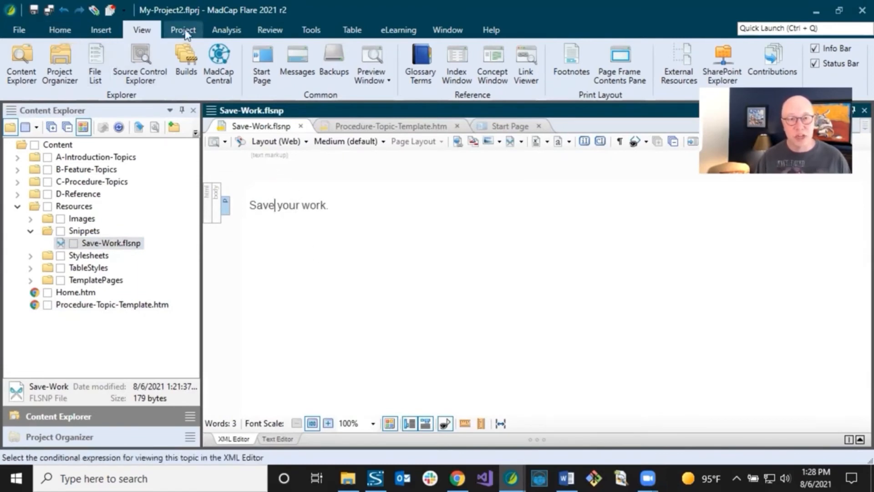
{"action": "left_click", "coordinate": [269, 31]}
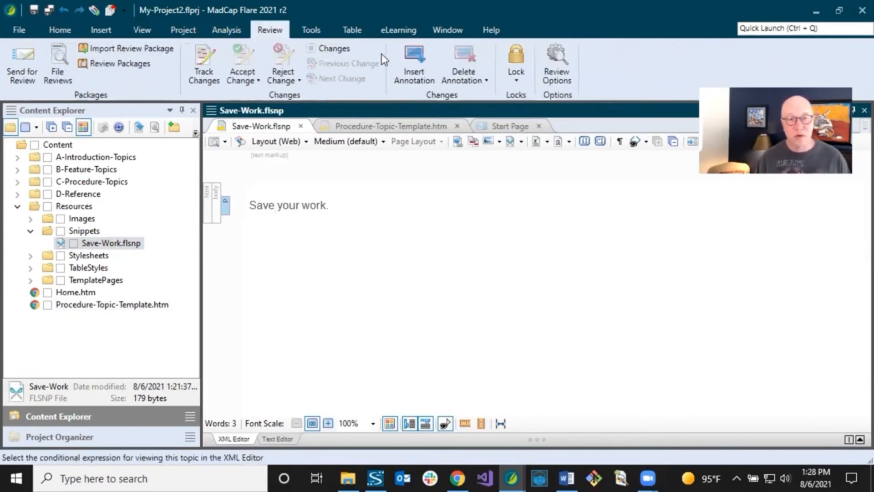
{"action": "left_click", "coordinate": [522, 78]}
{"action": "left_click", "coordinate": [524, 94]}
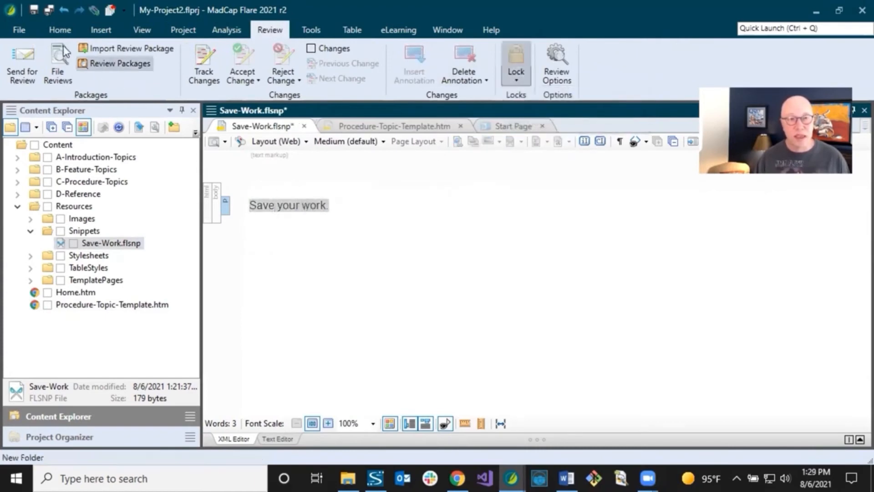
{"action": "left_click", "coordinate": [36, 11]}
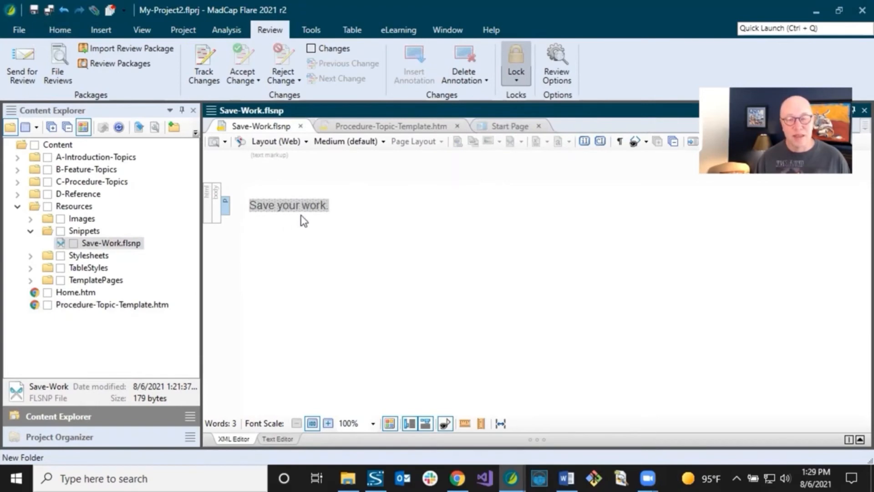
{"action": "left_click", "coordinate": [301, 125]}
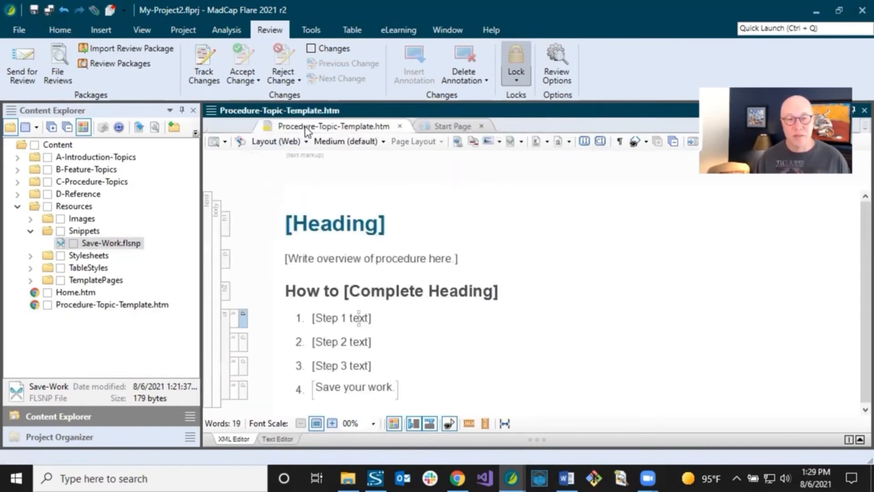
Start saving Procedure-Topic-Template.htm as a contribution template, keeping its name and the My Contribution Templates folder as the location.
{"action": "left_click", "coordinate": [346, 258]}
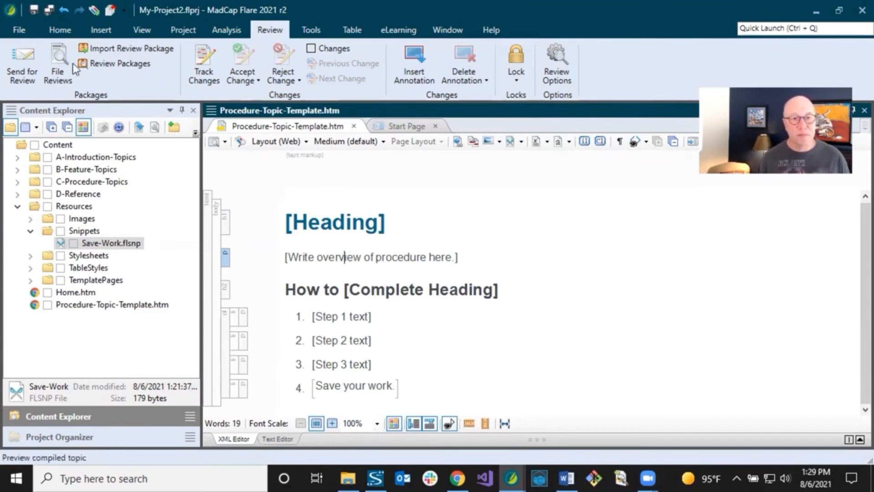
{"action": "left_click", "coordinate": [20, 31]}
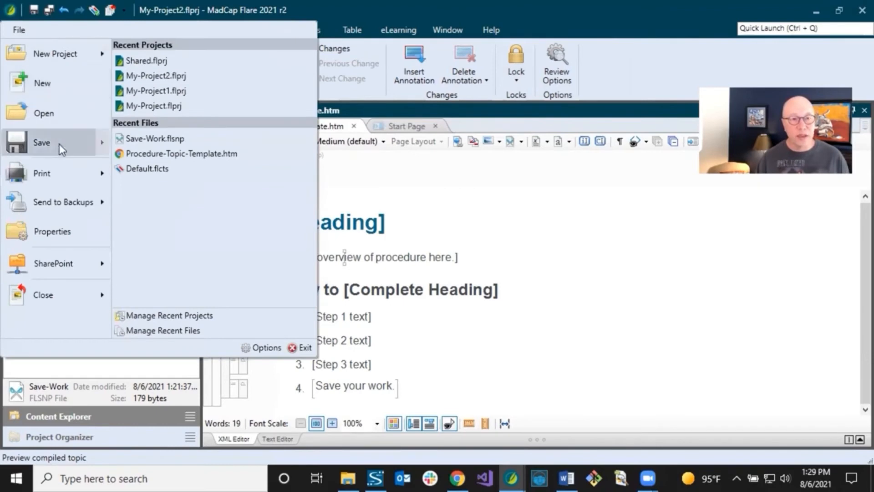
{"action": "mouse_move", "coordinate": [61, 146]}
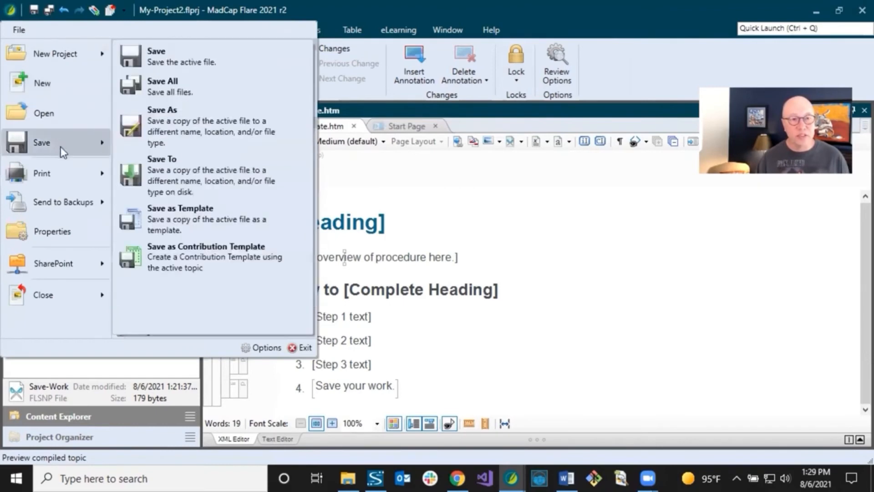
{"action": "left_click", "coordinate": [186, 250]}
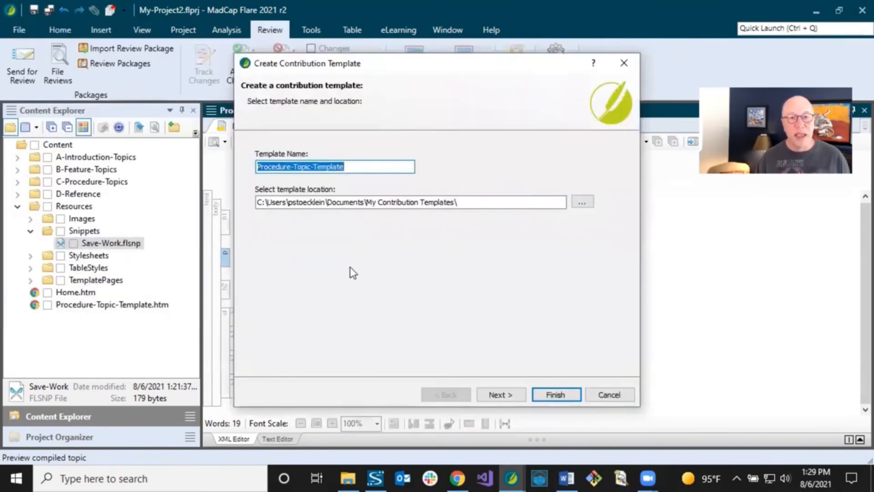
{"action": "left_click", "coordinate": [380, 203]}
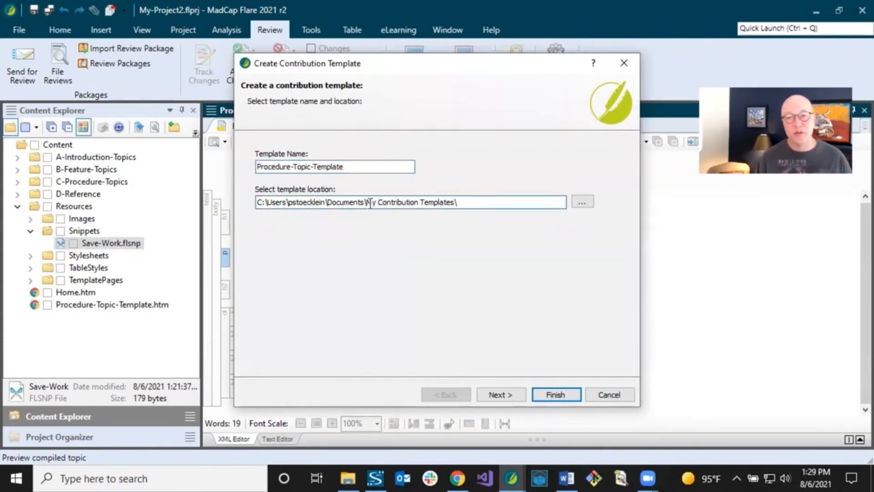
{"action": "left_click_drag", "start_coordinate": [332, 202], "coordinate": [466, 203]}
{"action": "left_click", "coordinate": [466, 202]}
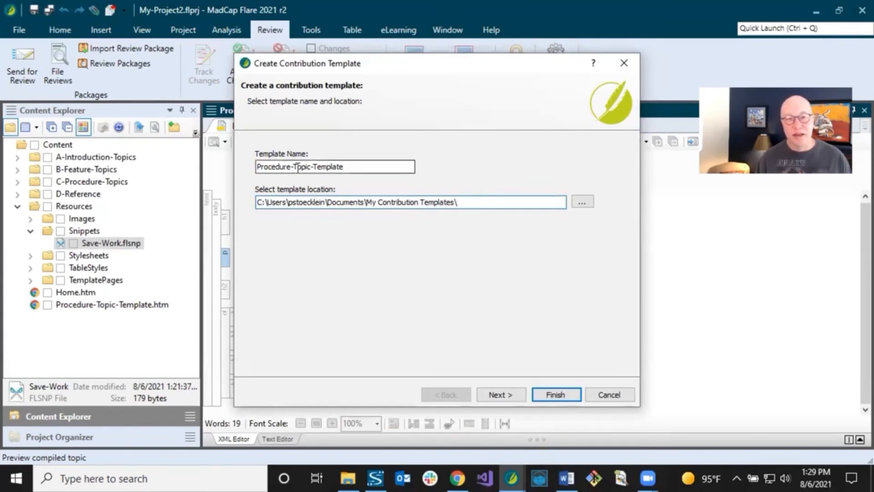
Check the content files included in the contribution template, expanding the Snippets and Stylesheets folders under Resources.
{"action": "left_click", "coordinate": [509, 396]}
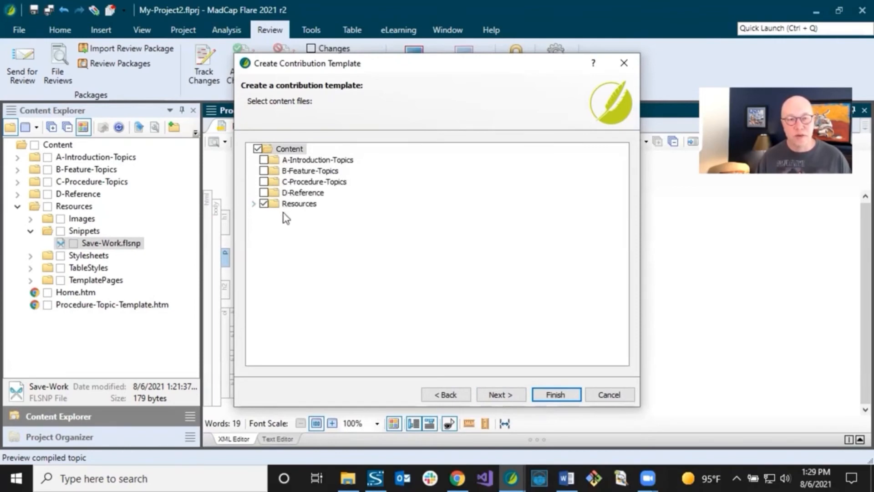
{"action": "left_click", "coordinate": [254, 204]}
{"action": "left_click", "coordinate": [260, 225]}
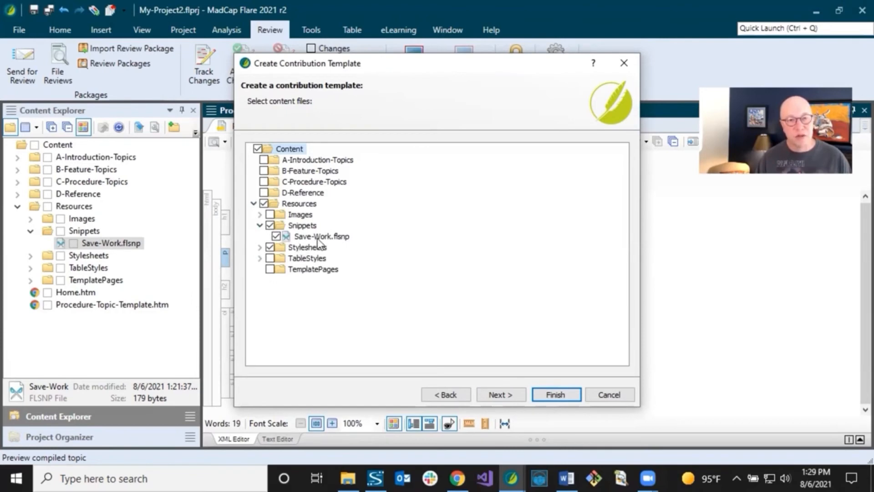
{"action": "left_click", "coordinate": [259, 247]}
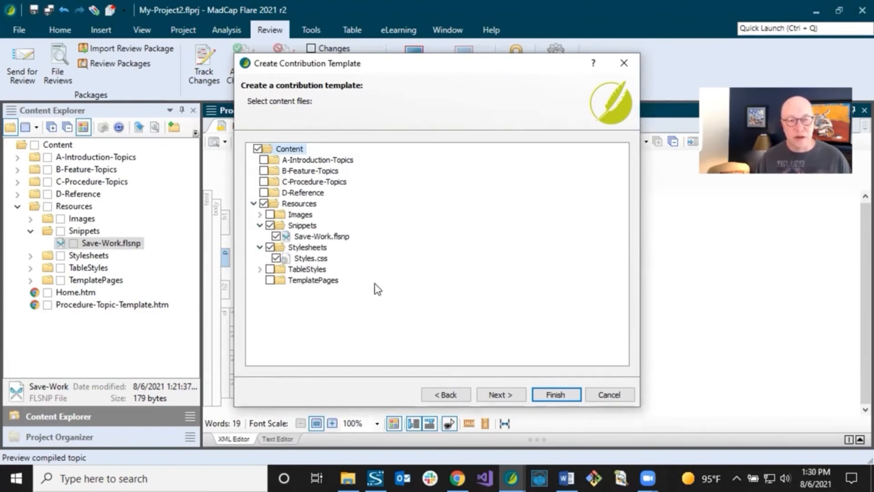
Check the included VariableSets and ConditionTagSets project files, and finish creating the contribution template.
{"action": "left_click", "coordinate": [506, 394]}
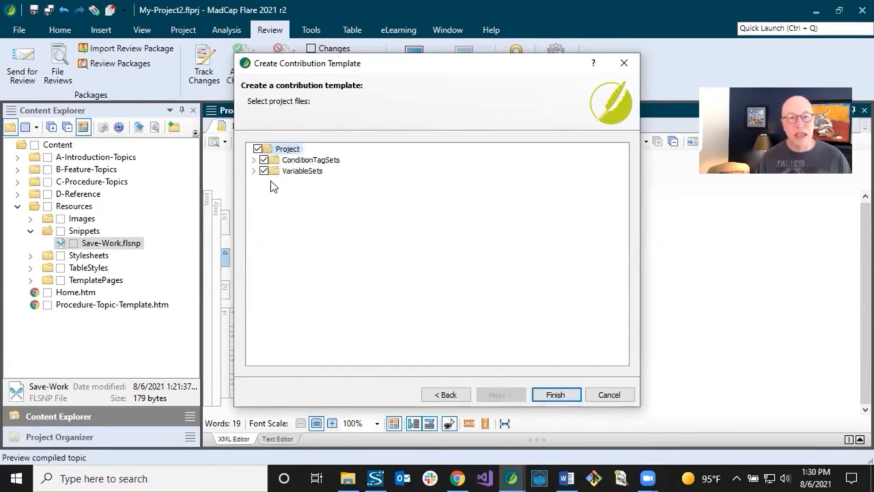
{"action": "left_click", "coordinate": [253, 172]}
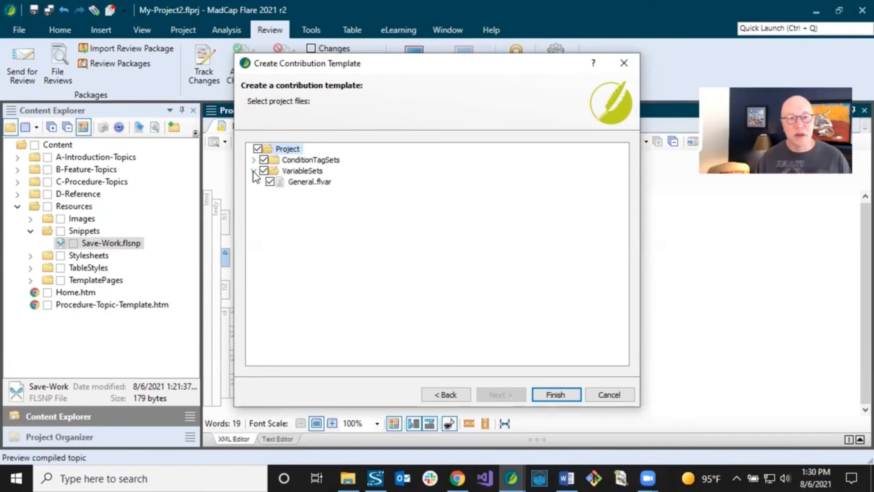
{"action": "left_click", "coordinate": [254, 160]}
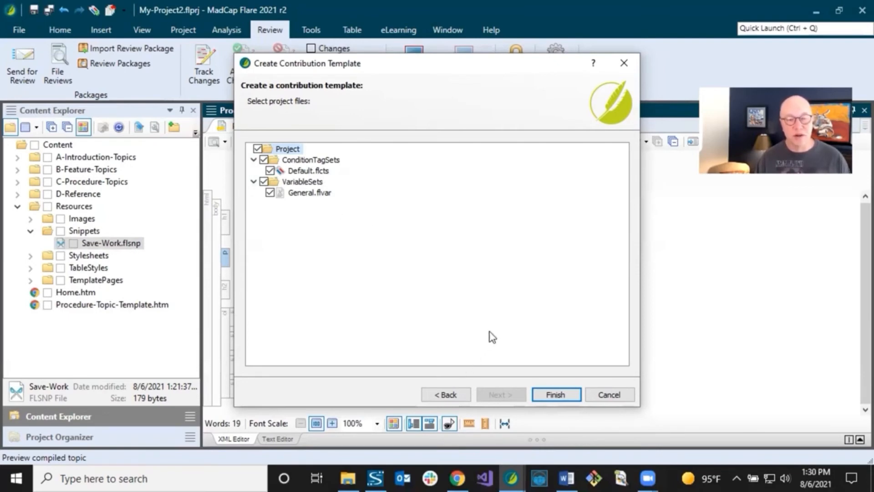
{"action": "left_click", "coordinate": [553, 394]}
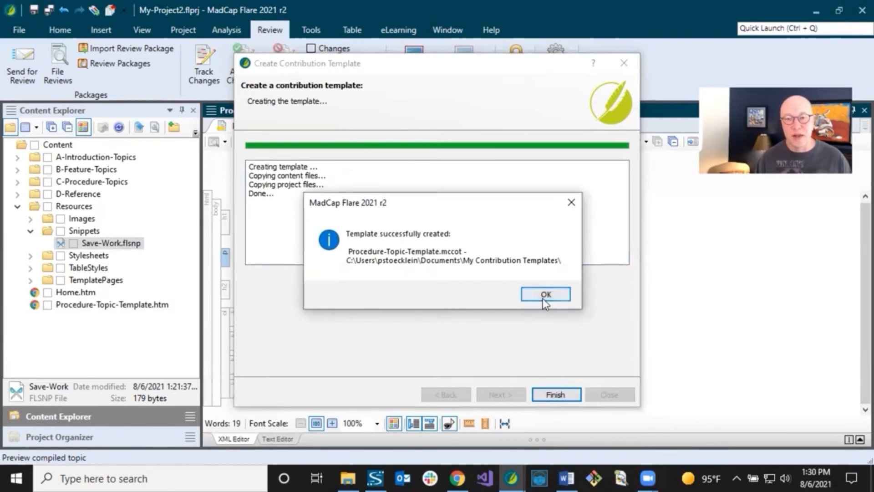
{"action": "left_click", "coordinate": [542, 295]}
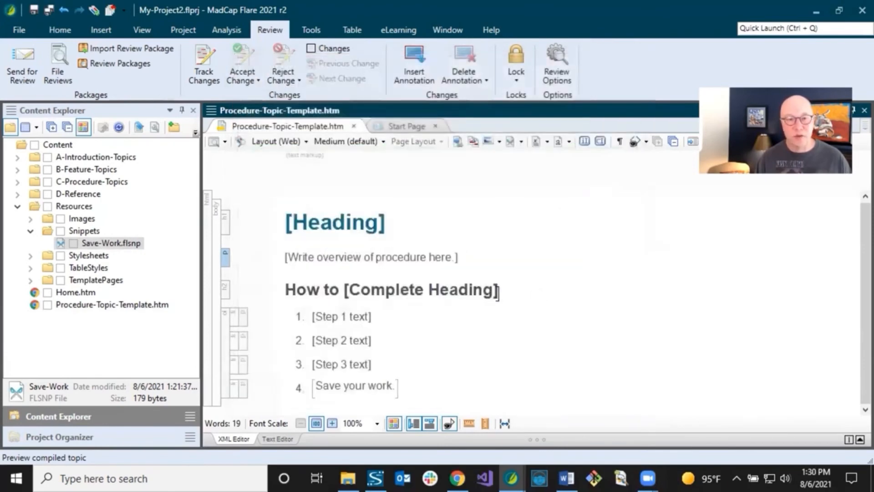
{"action": "left_click", "coordinate": [387, 222]}
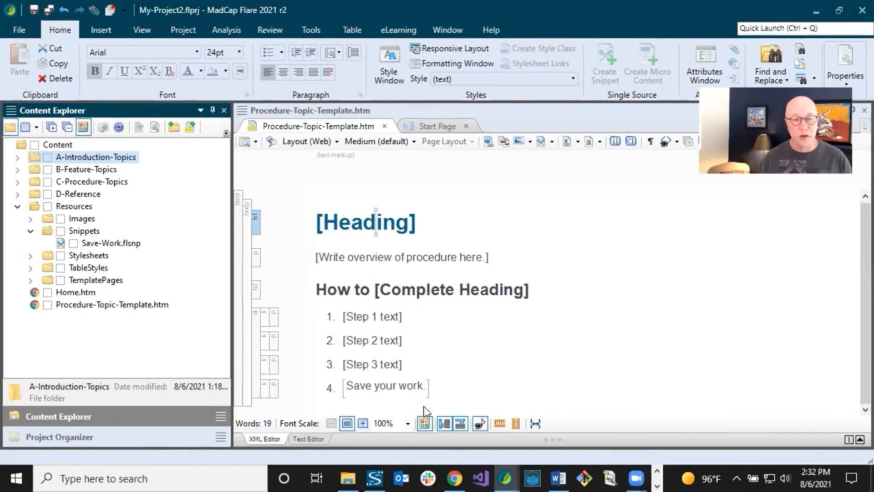
Switch to File Explorer, locate How to Set Options.mcco in the My Incoming Contributions folder, and return to MadCap Flare.
{"action": "left_click", "coordinate": [348, 478]}
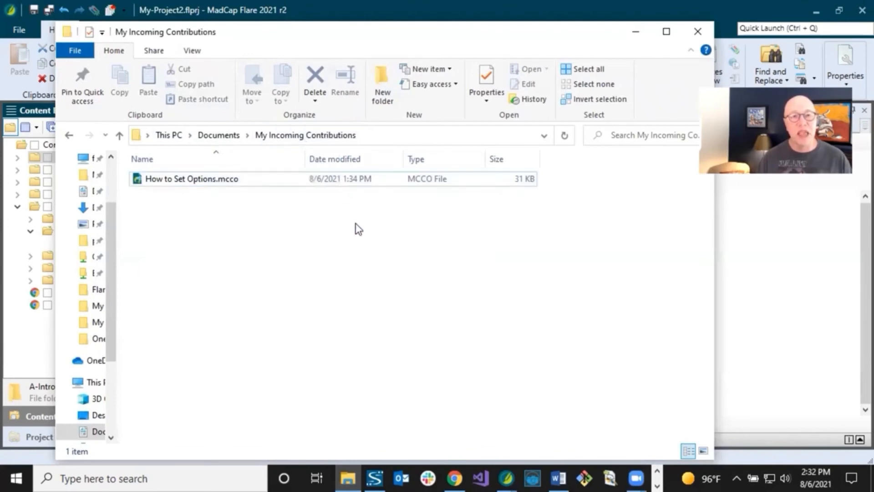
{"action": "left_click", "coordinate": [209, 184]}
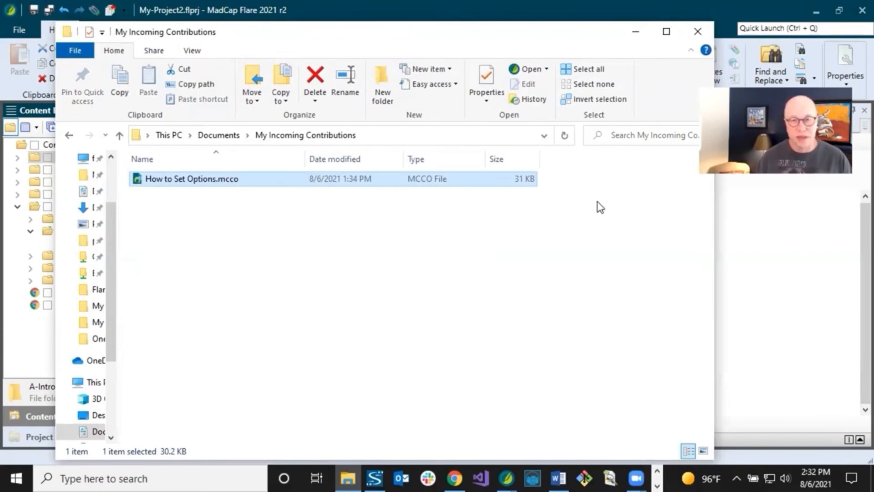
{"action": "left_click", "coordinate": [636, 33]}
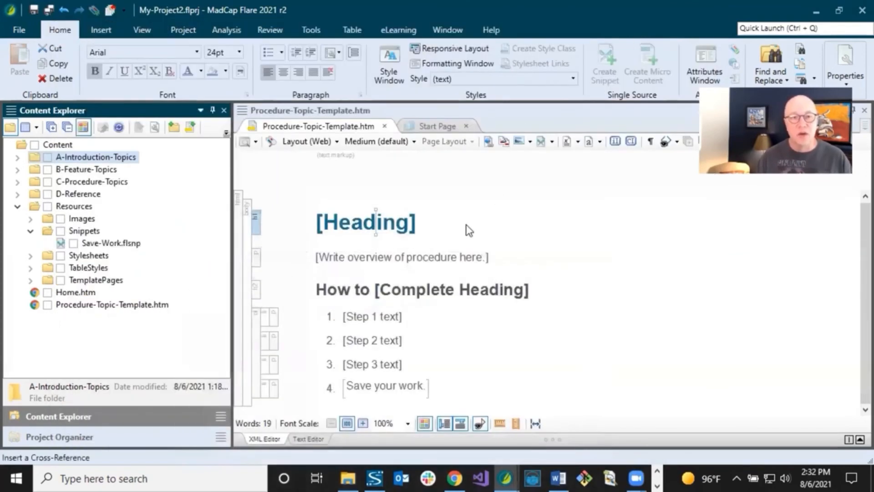
Show the project's incoming contributions and widen the list so the Received column fits.
{"action": "left_click", "coordinate": [145, 28]}
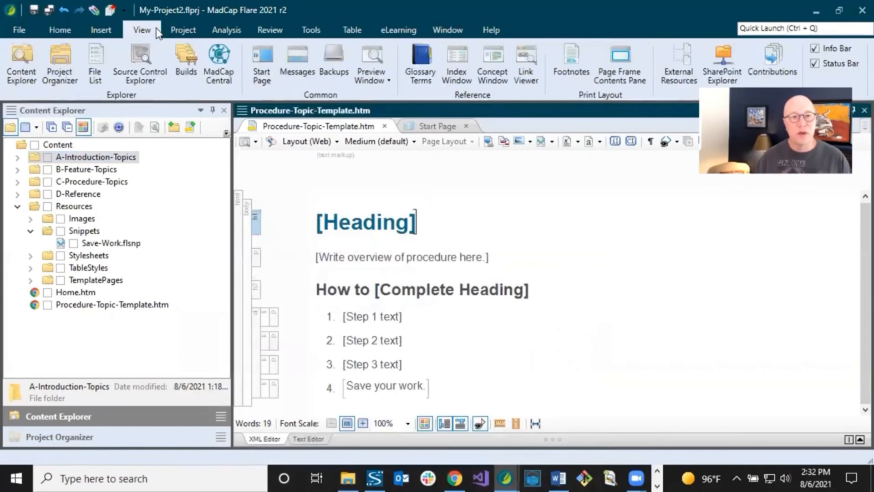
{"action": "left_click", "coordinate": [772, 50]}
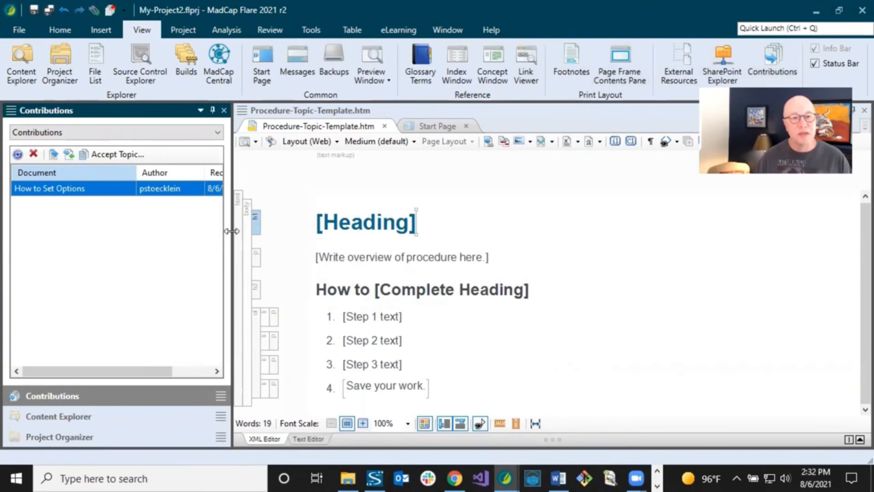
{"action": "left_click_drag", "start_coordinate": [232, 236], "coordinate": [287, 236]}
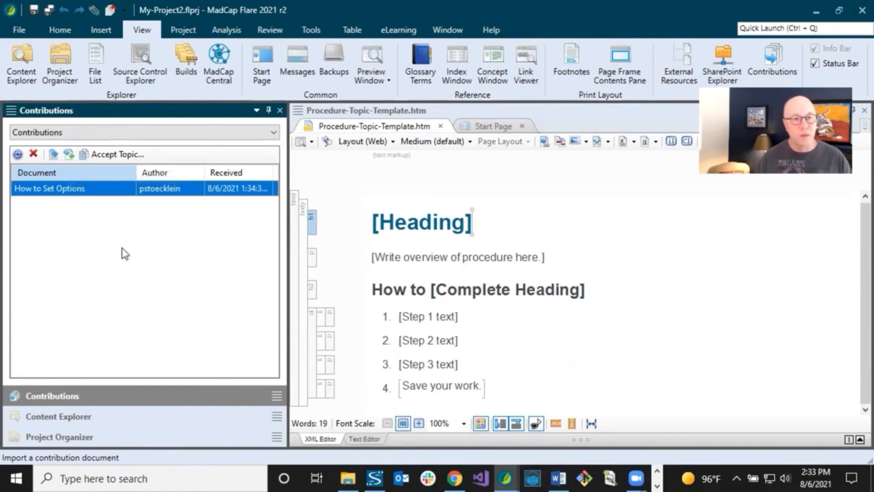
Open the How to Set Options contribution and examine its heading and overview text.
{"action": "double_click", "coordinate": [74, 193]}
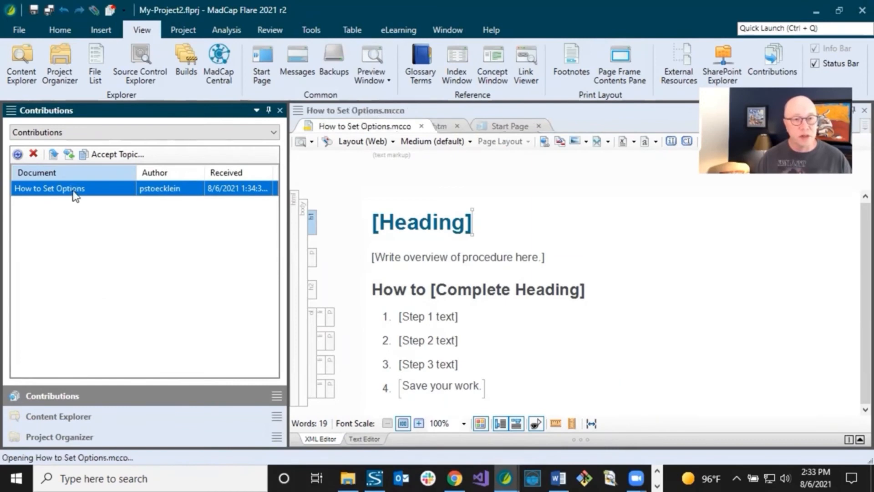
{"action": "left_click", "coordinate": [377, 208]}
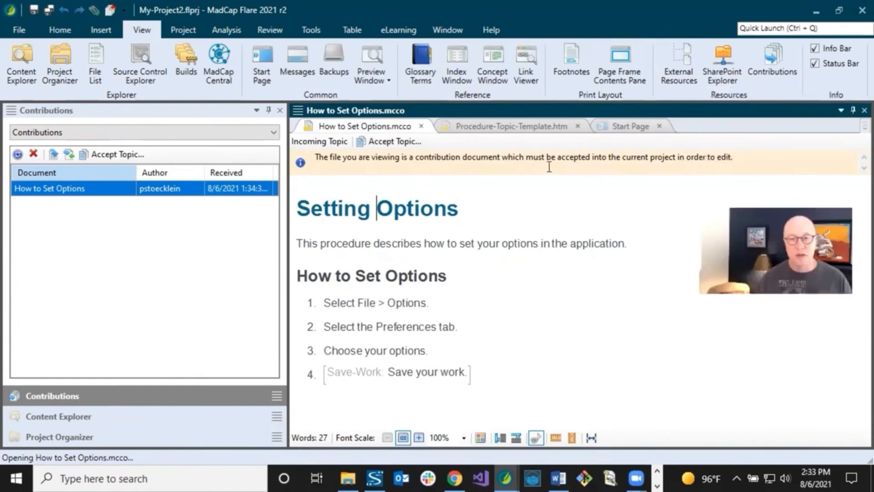
{"action": "left_click", "coordinate": [450, 243]}
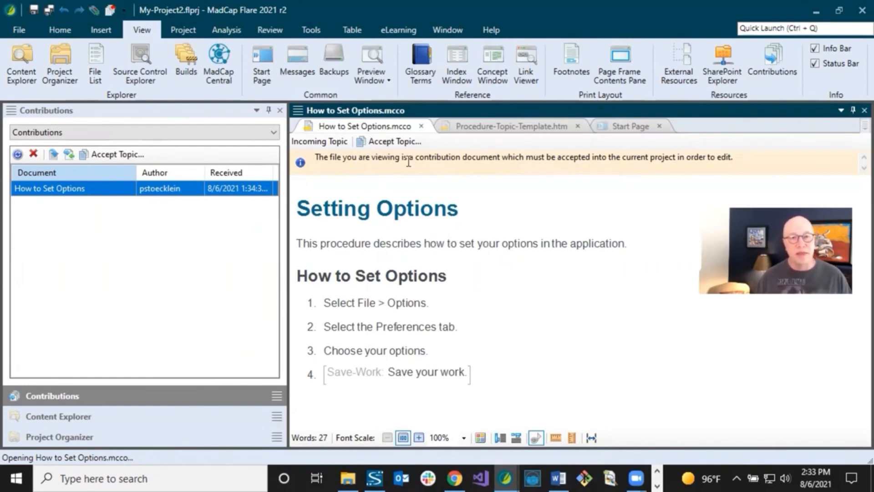
Start accepting the How to Set Options topic, choose C-Procedure-Topics as its destination folder, and run the resource conflict check.
{"action": "left_click", "coordinate": [403, 142]}
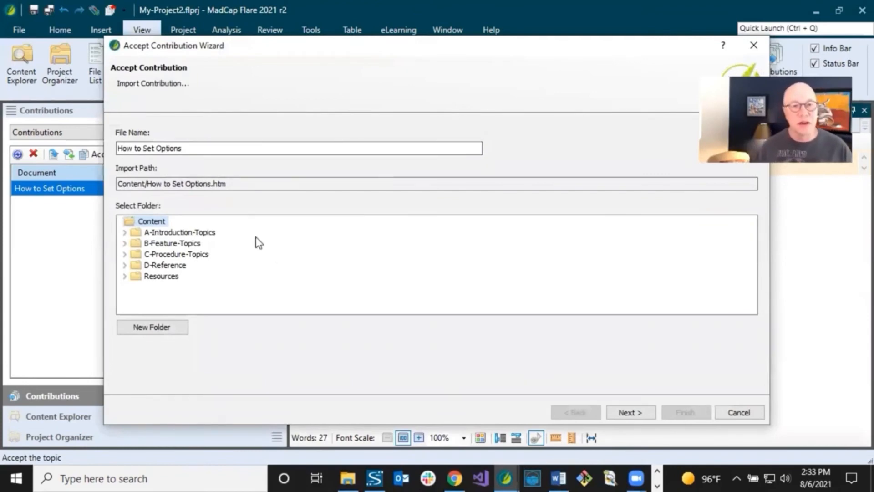
{"action": "left_click", "coordinate": [183, 149]}
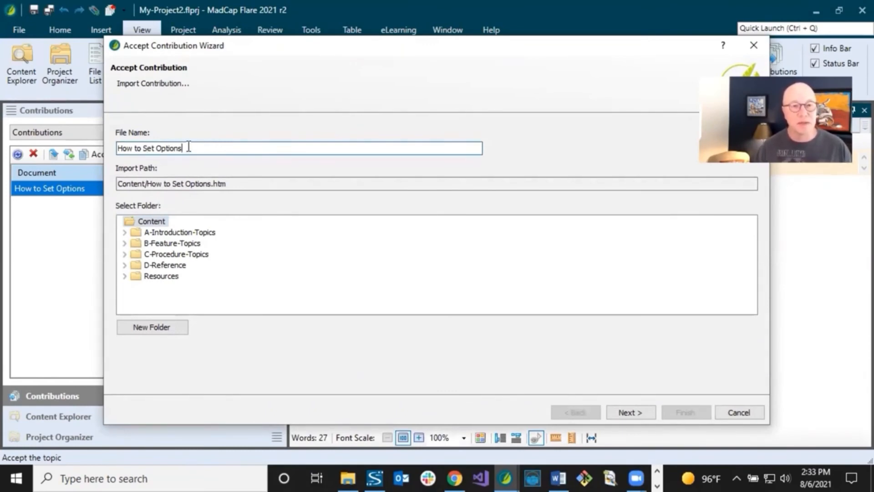
{"action": "left_click", "coordinate": [178, 254]}
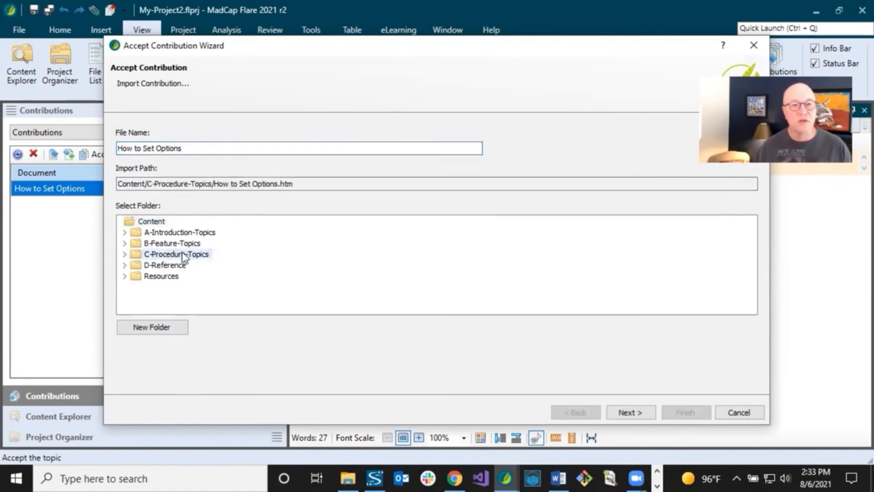
{"action": "left_click", "coordinate": [125, 255]}
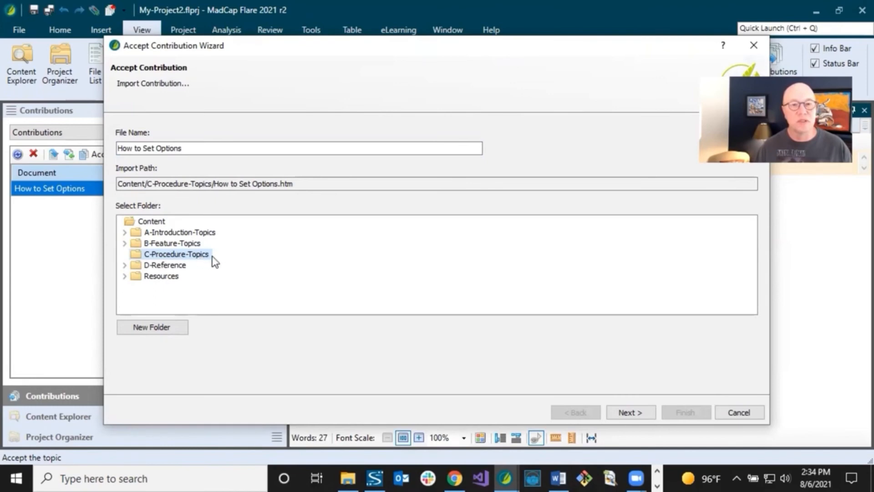
{"action": "left_click", "coordinate": [627, 413]}
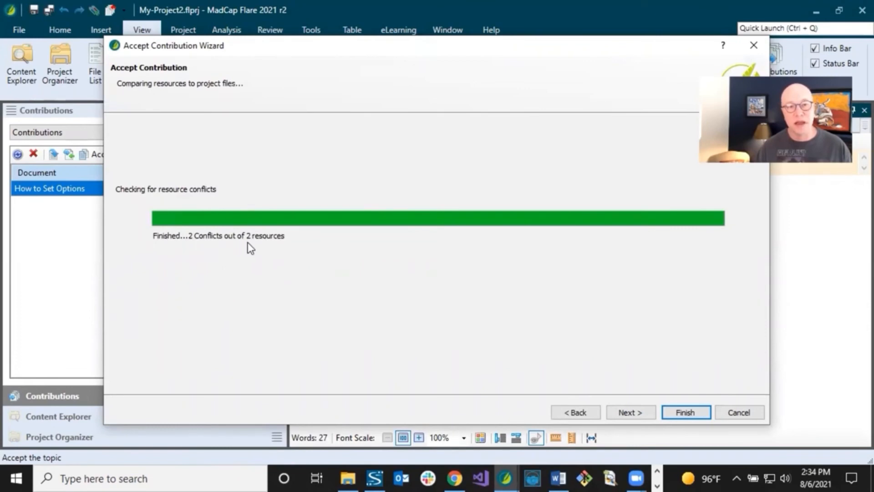
Resolve the resource conflicts by keeping the project versions of Save-Work.flsnp and Styles.css, and proceed to the import preview.
{"action": "left_click", "coordinate": [628, 412]}
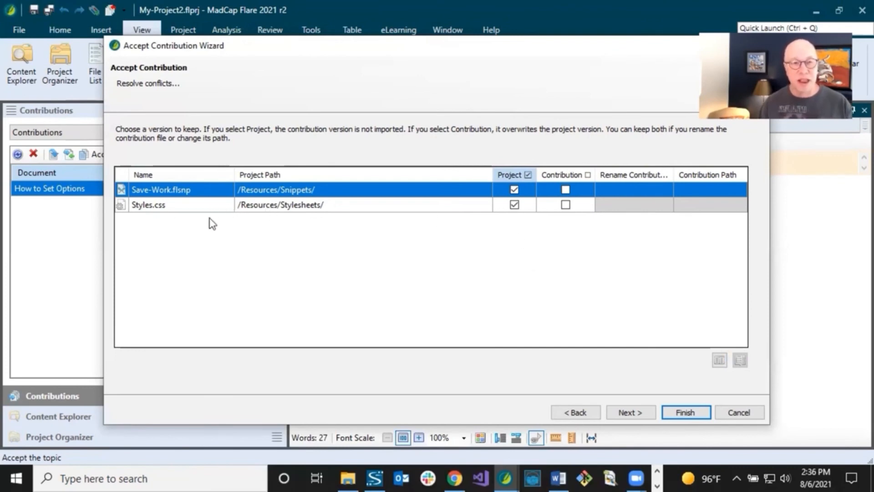
{"action": "left_click", "coordinate": [565, 189]}
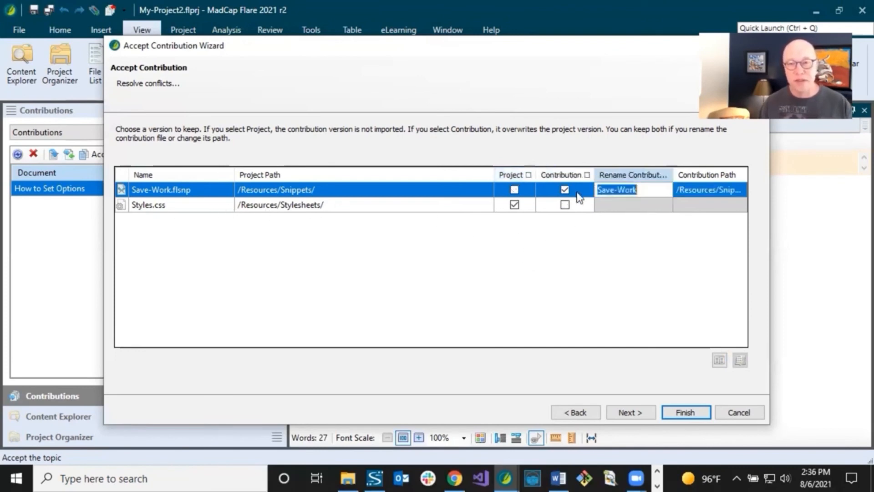
{"action": "left_click", "coordinate": [643, 190]}
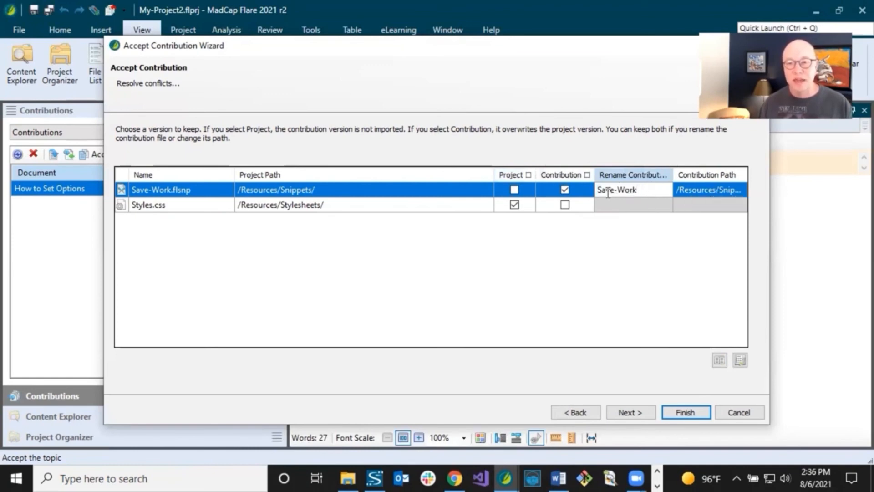
{"action": "left_click", "coordinate": [517, 188]}
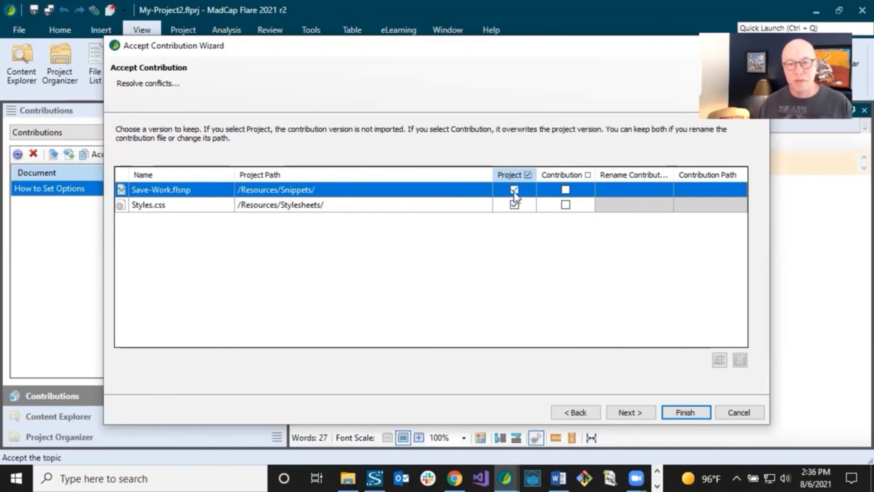
{"action": "left_click", "coordinate": [630, 415]}
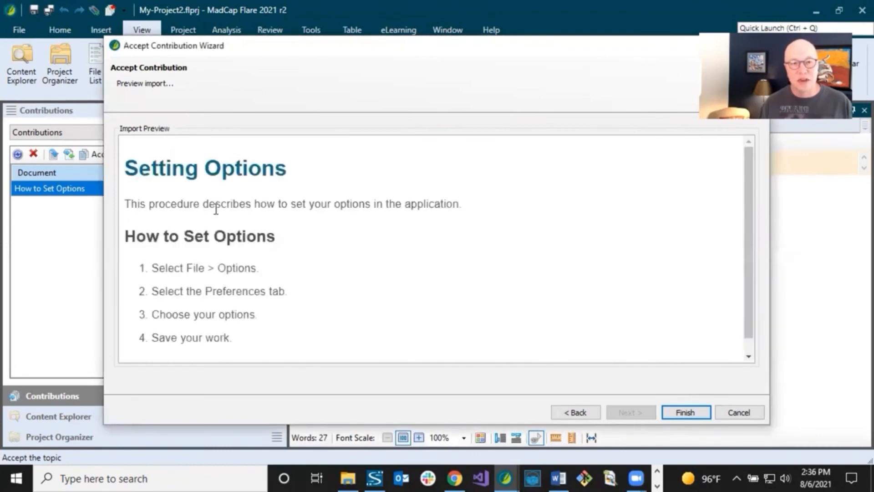
Finish the import by copying How to Set Options.htm to the project, and send the contribution file to the Recycle Bin.
{"action": "left_click", "coordinate": [678, 412]}
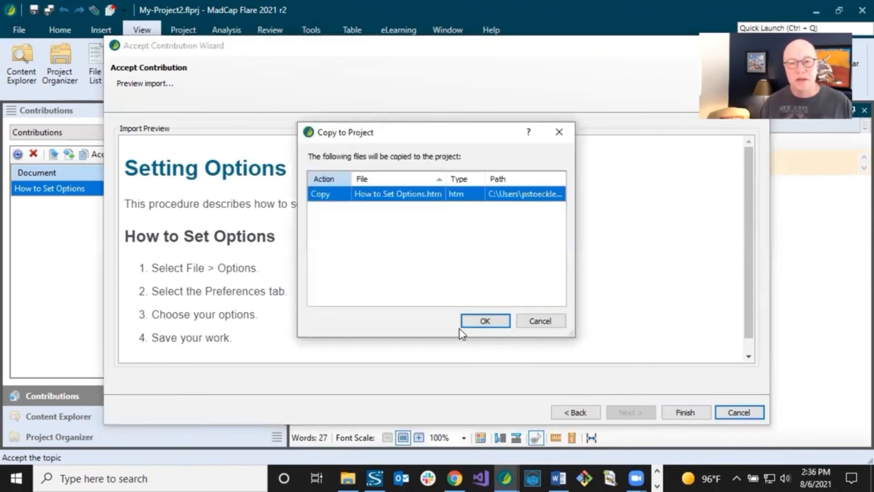
{"action": "left_click", "coordinate": [474, 324]}
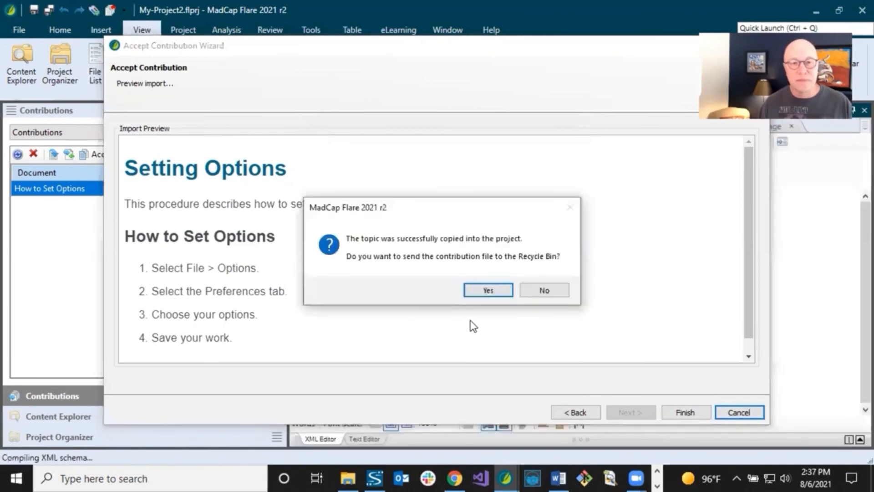
{"action": "left_click", "coordinate": [486, 292]}
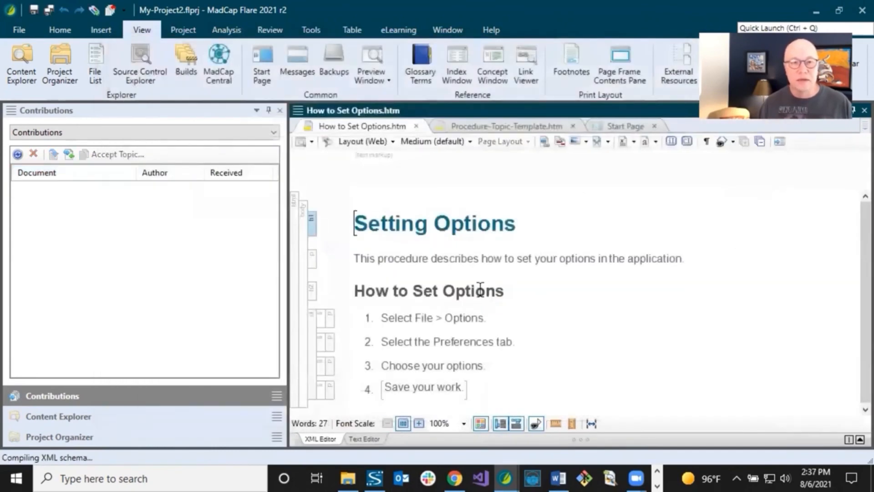
Locate the accepted How to Set Options.htm topic in the C-Procedure-Topics content folder and open it for editing.
{"action": "left_click", "coordinate": [100, 417]}
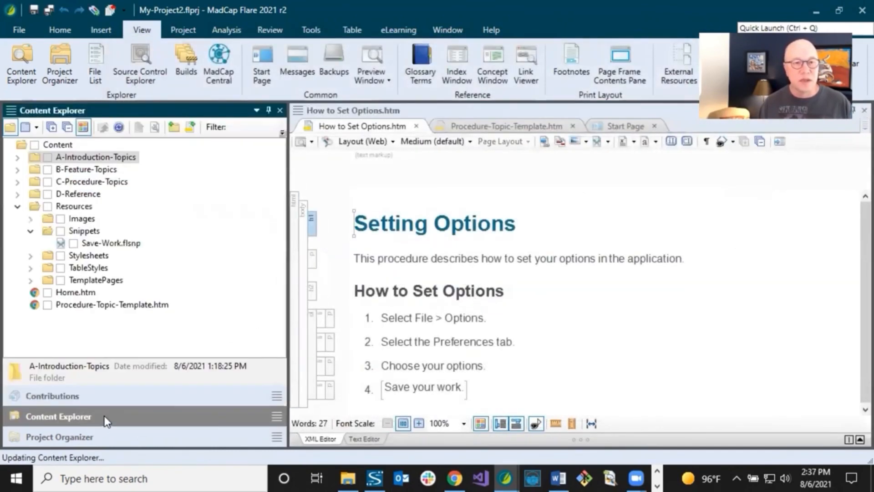
{"action": "left_click", "coordinate": [18, 182]}
{"action": "left_click", "coordinate": [105, 196]}
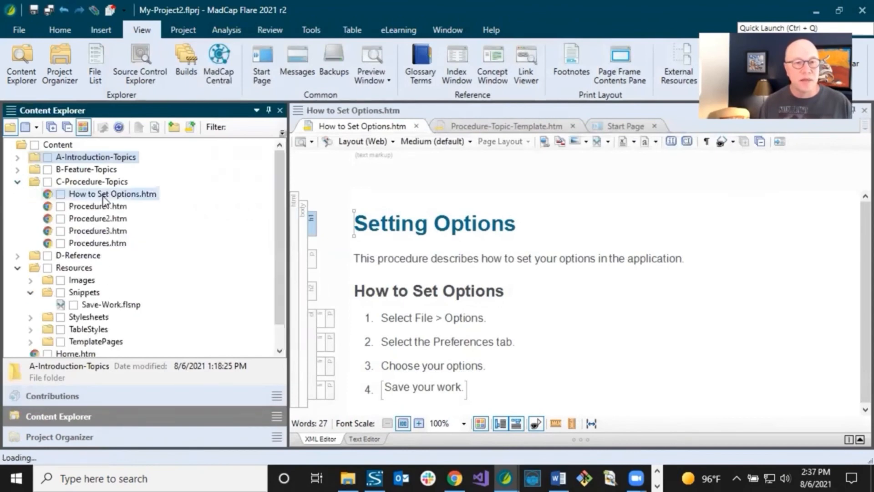
{"action": "double_click", "coordinate": [113, 196]}
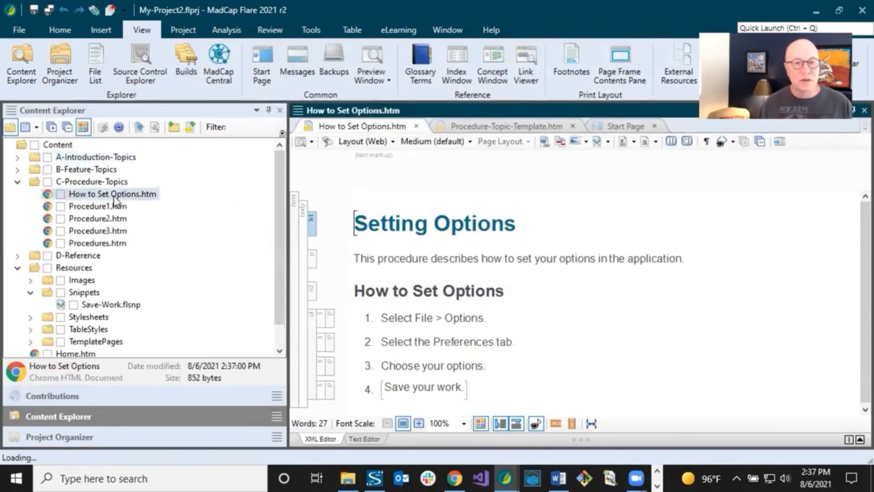
{"action": "left_click", "coordinate": [454, 257]}
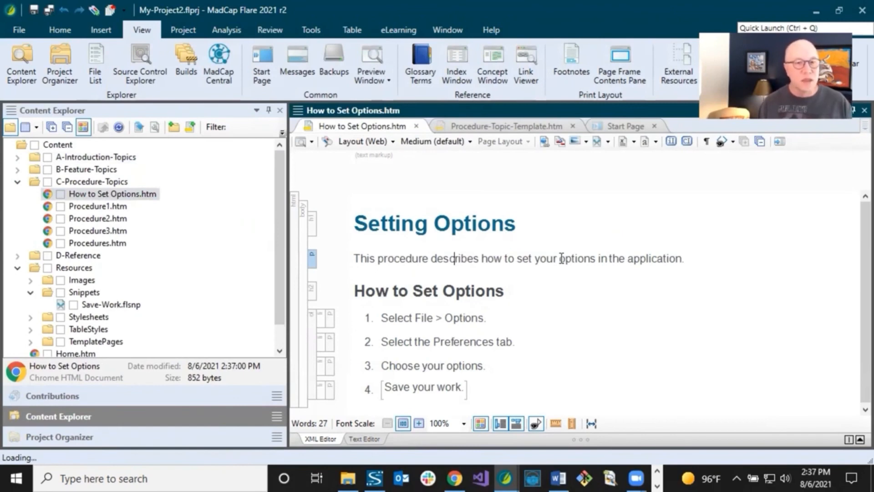
Collapse the C-Procedure-Topics and Resources folders, and open Procedure-Topic-Template.htm to examine its heading.
{"action": "left_click", "coordinate": [17, 182]}
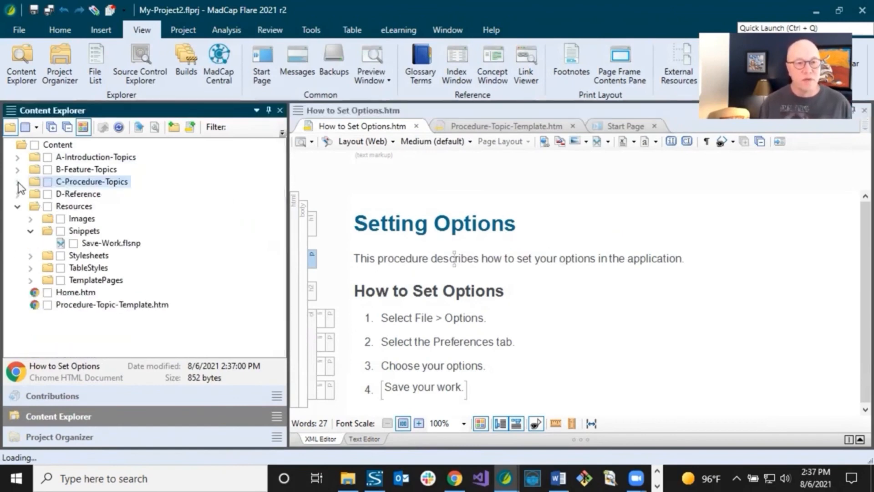
{"action": "left_click", "coordinate": [17, 206]}
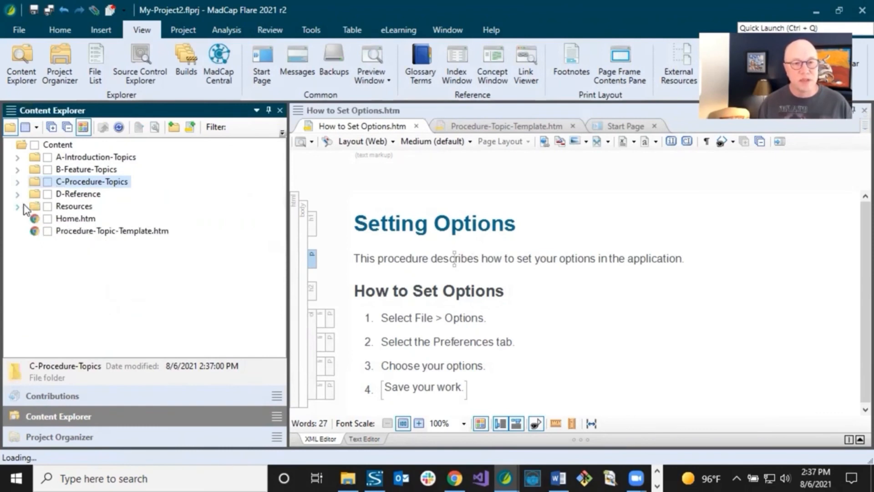
{"action": "double_click", "coordinate": [93, 231]}
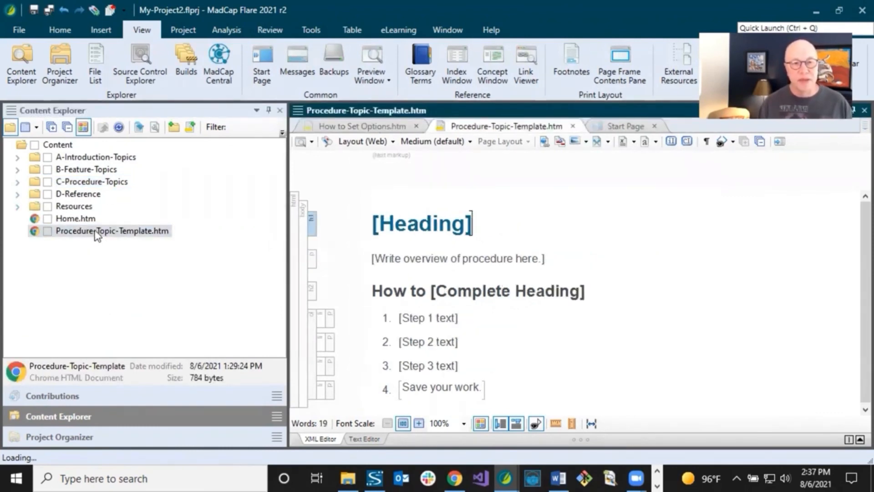
{"action": "left_click", "coordinate": [406, 226]}
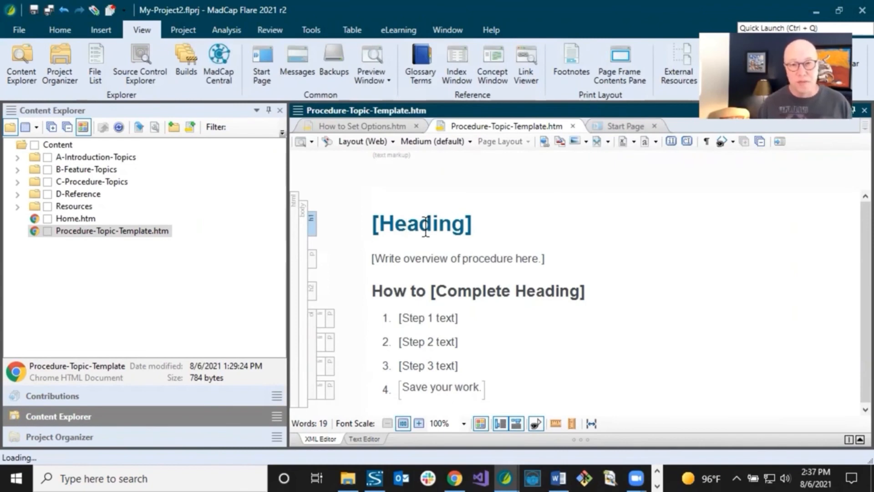
{"action": "left_click", "coordinate": [482, 223]}
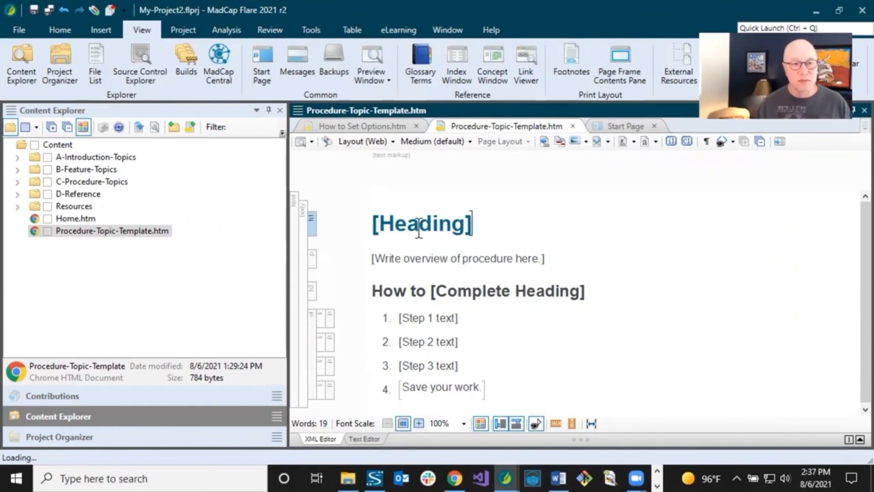
Open the project's Default condition tag set and look at the NeverPublish tag.
{"action": "left_click", "coordinate": [89, 435]}
{"action": "double_click", "coordinate": [73, 179]}
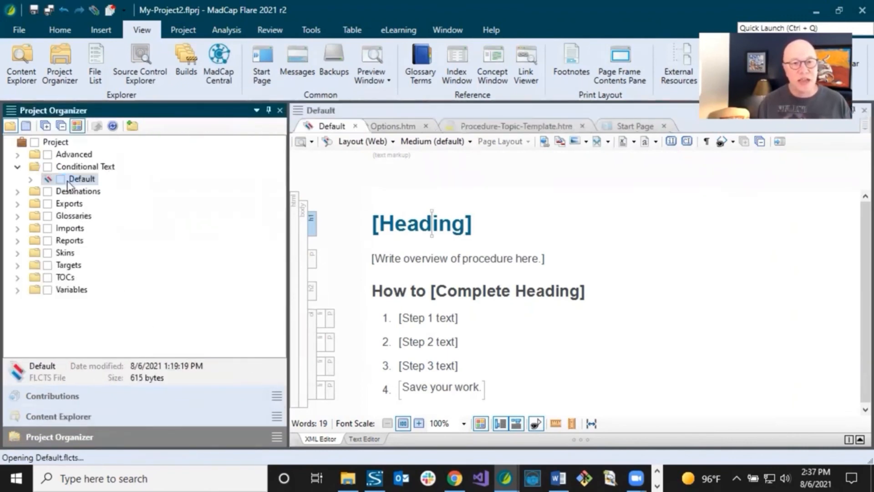
{"action": "left_click", "coordinate": [351, 192]}
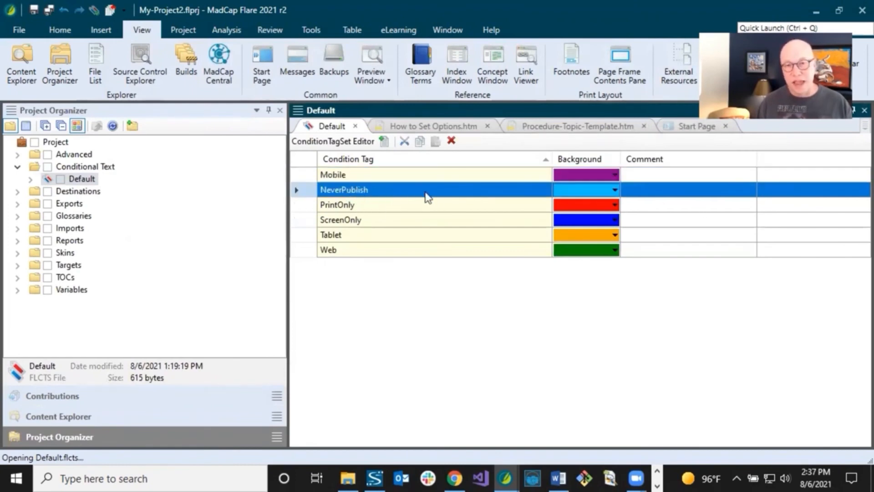
Apply the NeverPublish condition tag to the Procedure-Topic-Template.htm file through its properties.
{"action": "left_click", "coordinate": [78, 416]}
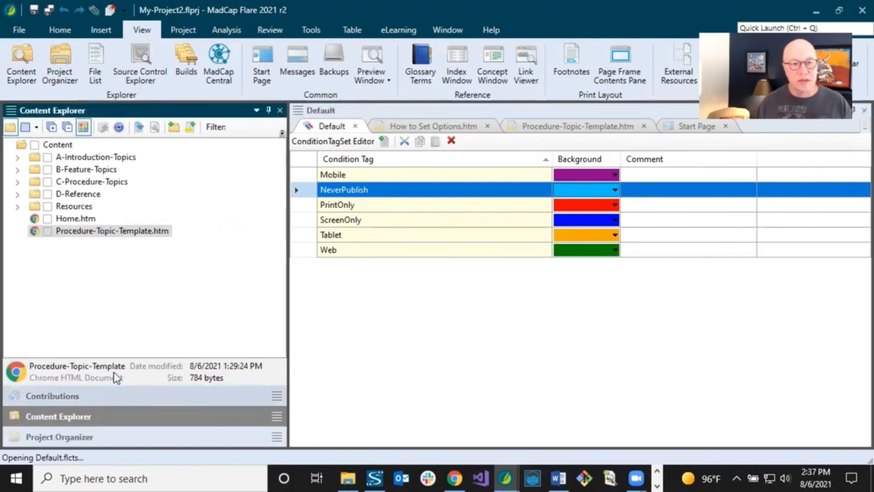
{"action": "right_click", "coordinate": [83, 236]}
{"action": "left_click", "coordinate": [117, 416]}
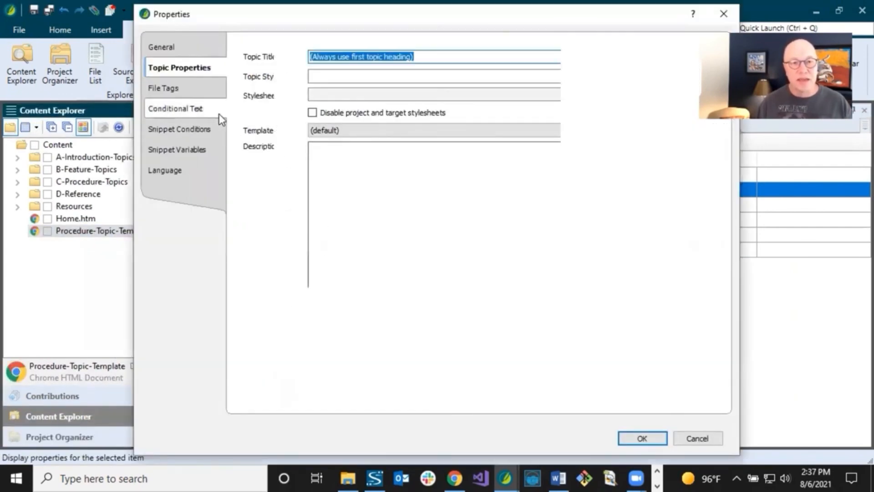
{"action": "left_click", "coordinate": [219, 113]}
{"action": "left_click", "coordinate": [392, 86]}
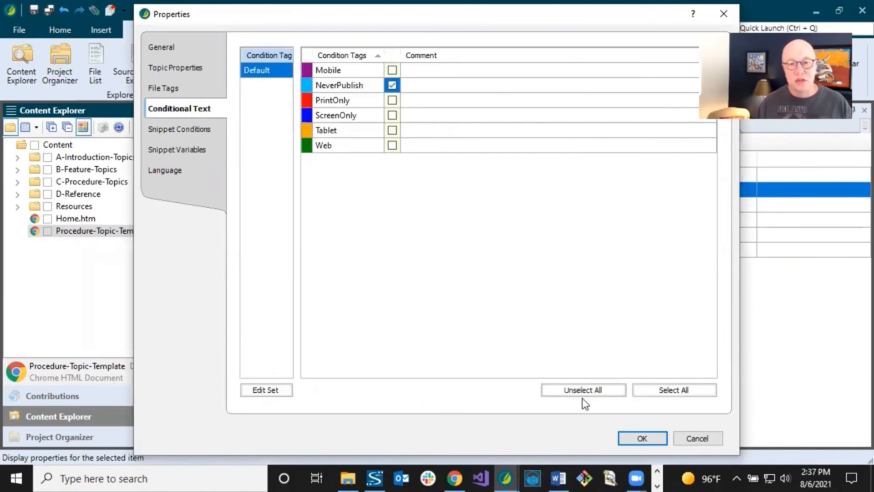
{"action": "left_click", "coordinate": [631, 439]}
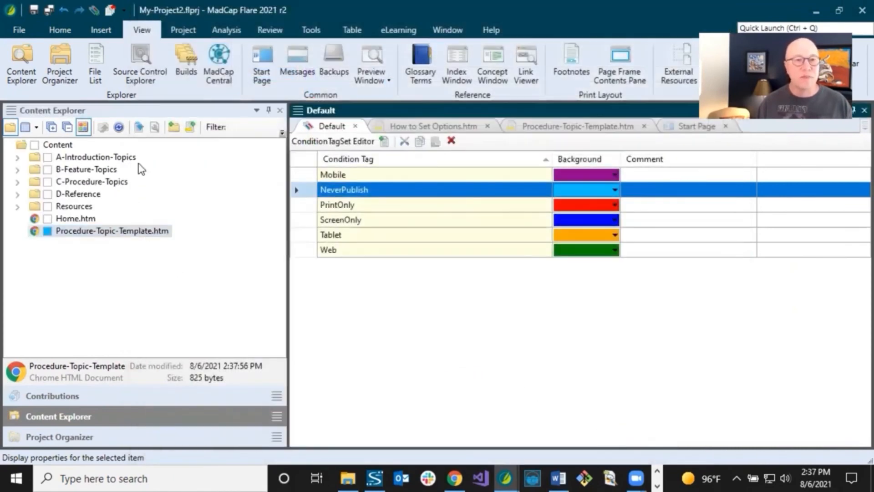